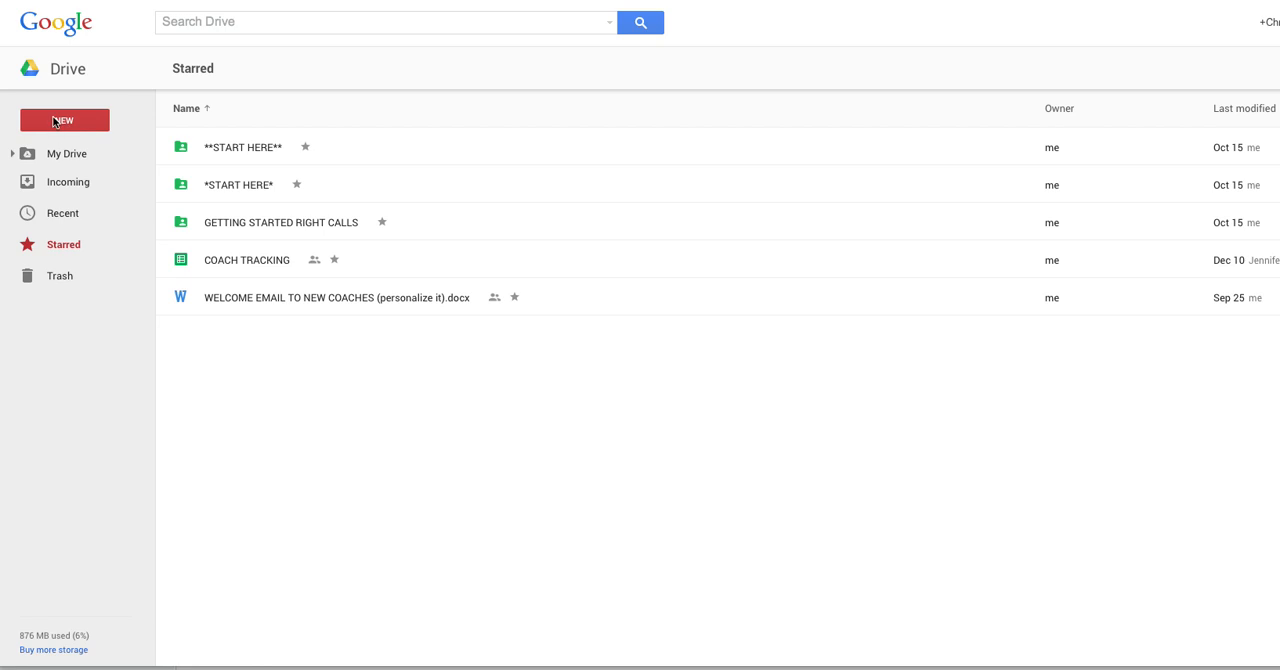
# Step: Create a new blank Google Form from Drive
pyautogui.click(56, 121)
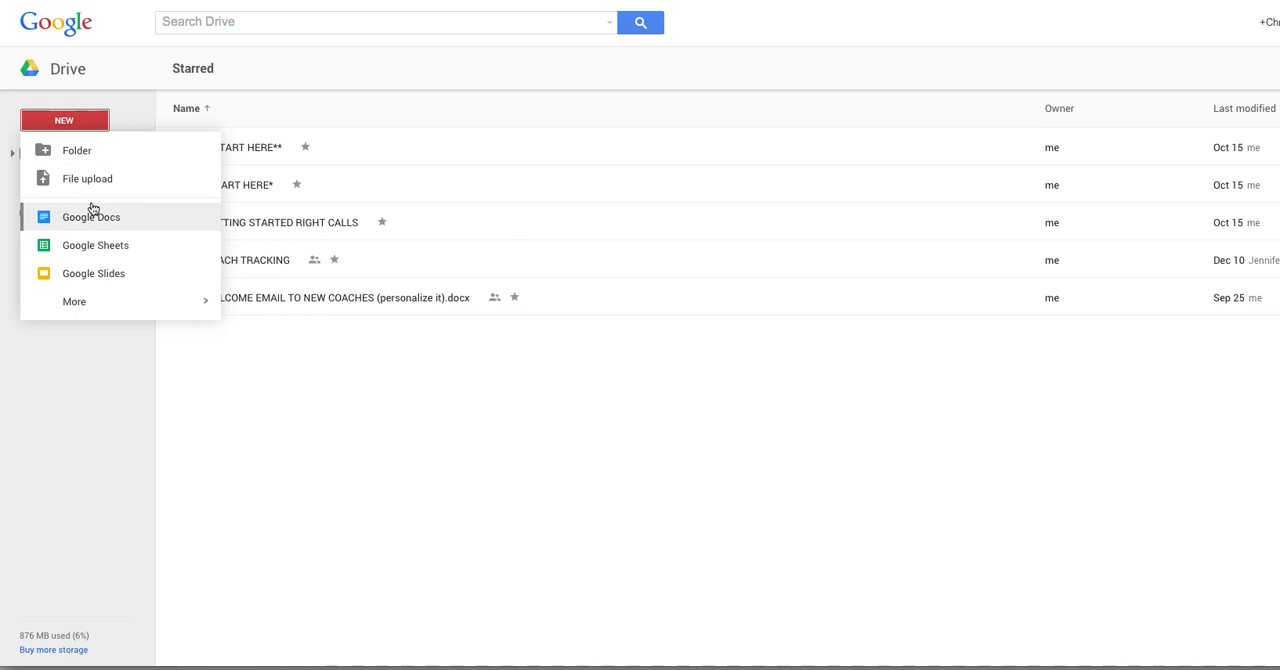
pyautogui.moveTo(104, 304)
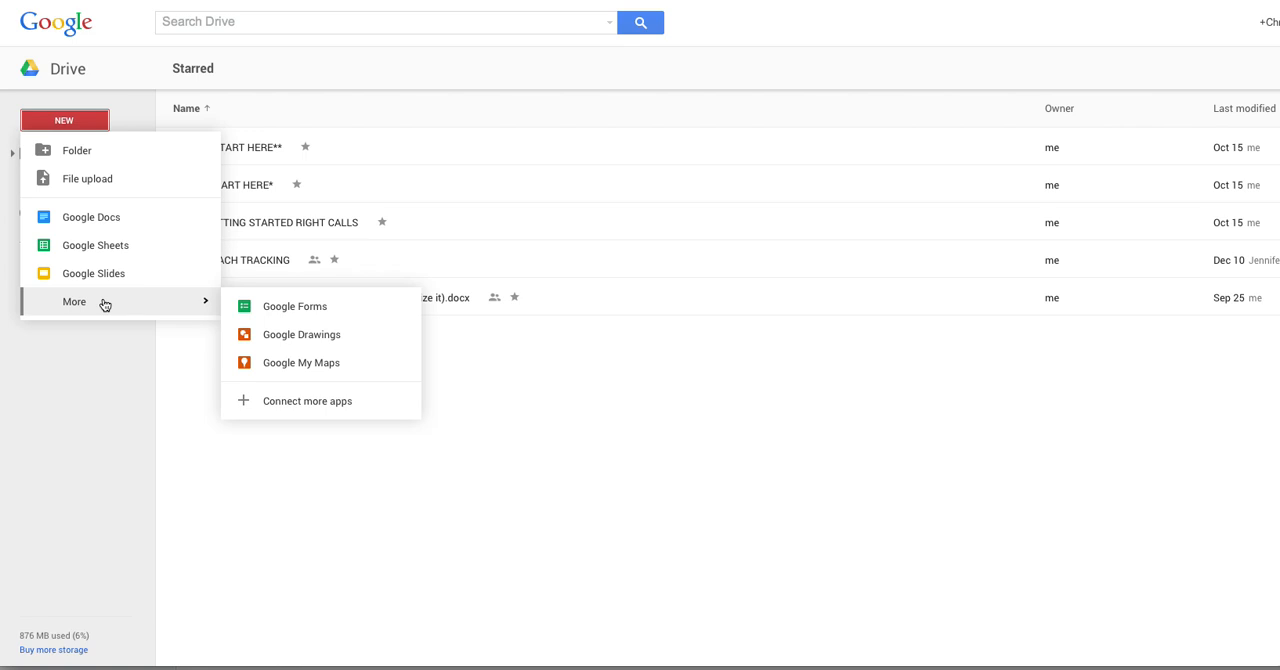
pyautogui.click(257, 308)
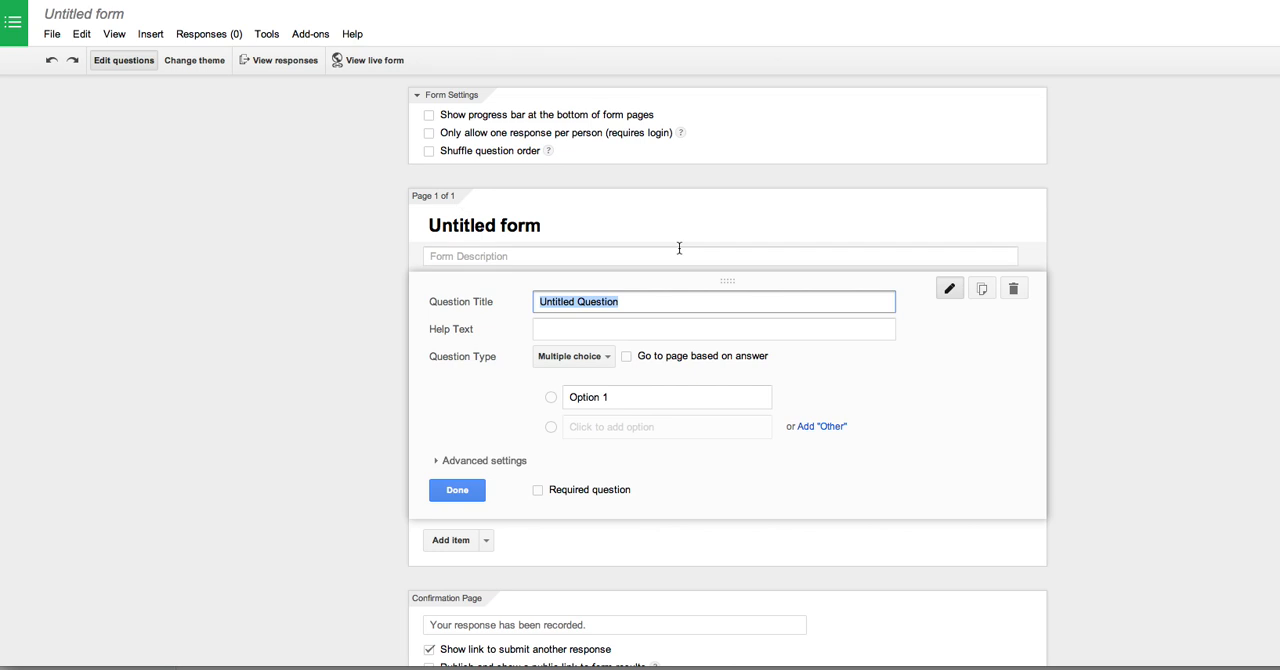
# Step: Apply the dark blue fork-and-knife theme to the form and return to editing its questions
pyautogui.click(188, 62)
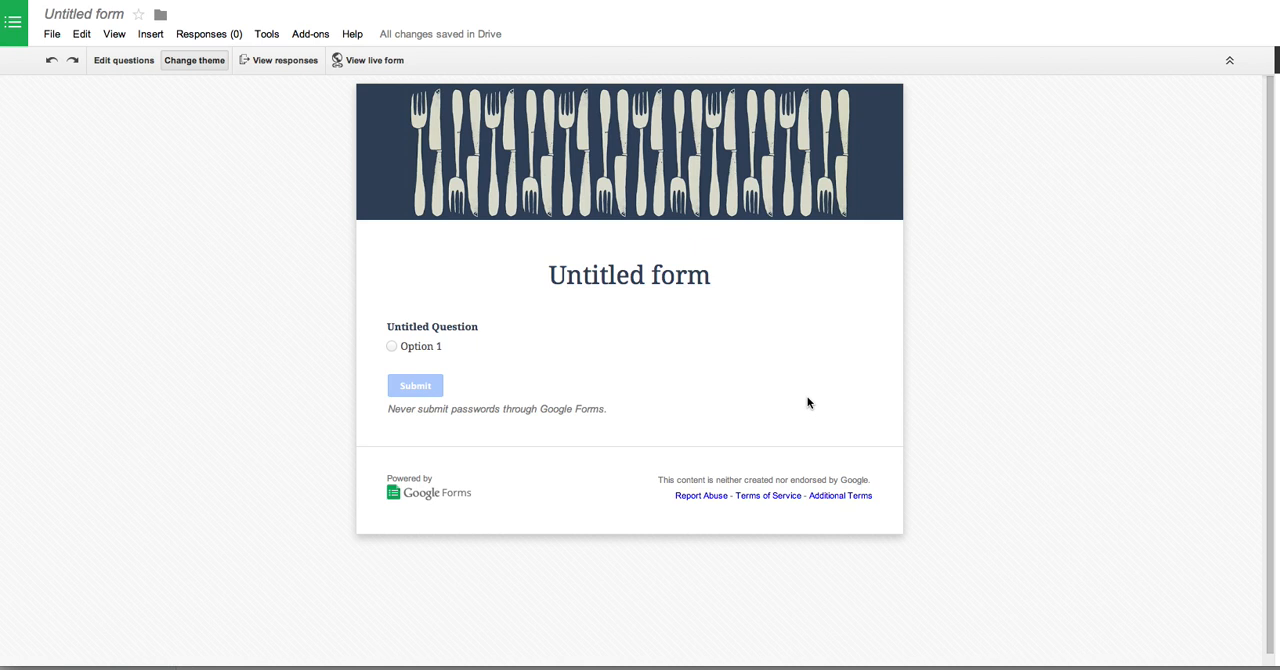
pyautogui.click(116, 63)
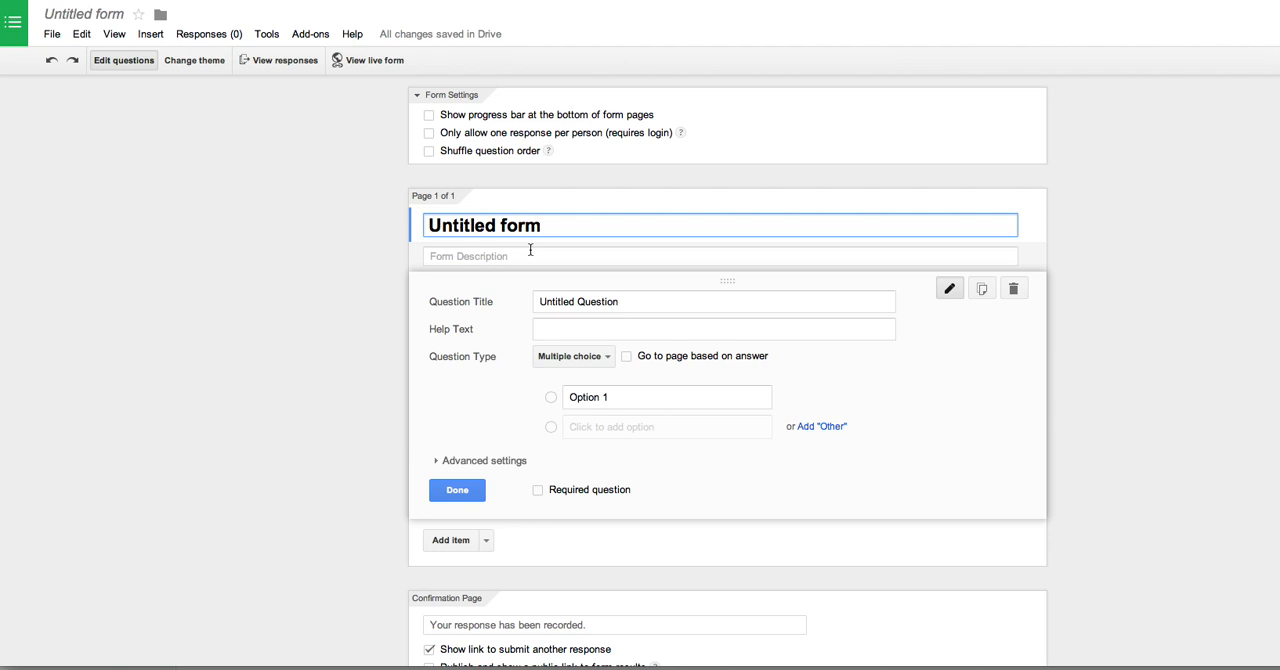
# Step: Rename the form as CHALLENGE GROUP INFORMATION
pyautogui.click(84, 14)
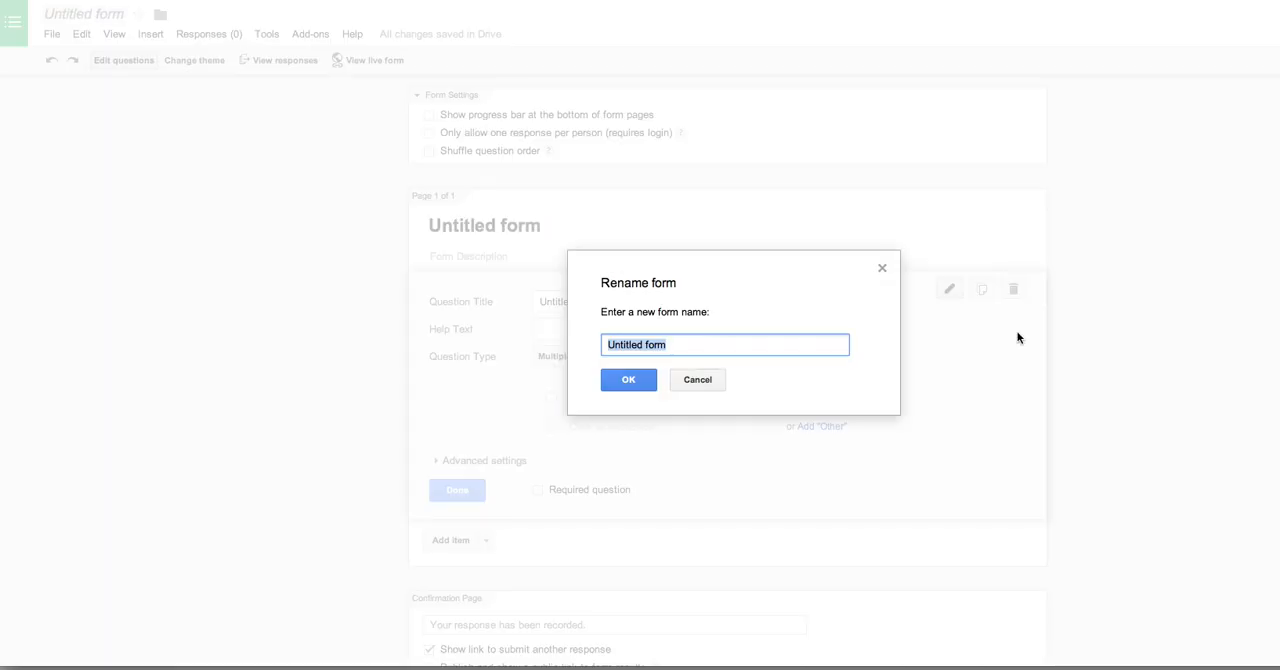
pyautogui.write('CHALLENGE')
pyautogui.press('BackSpace')
pyautogui.press('BackSpace')
pyautogui.press('BackSpace')
pyautogui.press('BackSpace')
pyautogui.write('ENGE GROUPS')
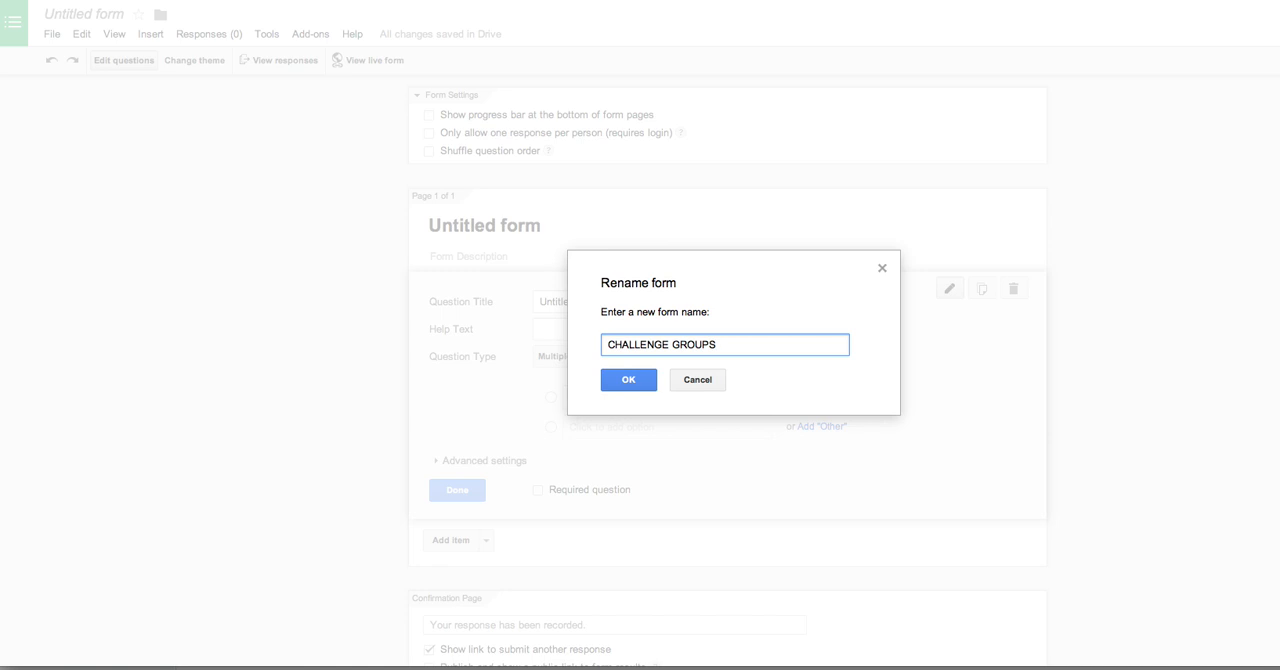
pyautogui.press('BackSpace')
pyautogui.write('INFORMATION')
pyautogui.click(630, 381)
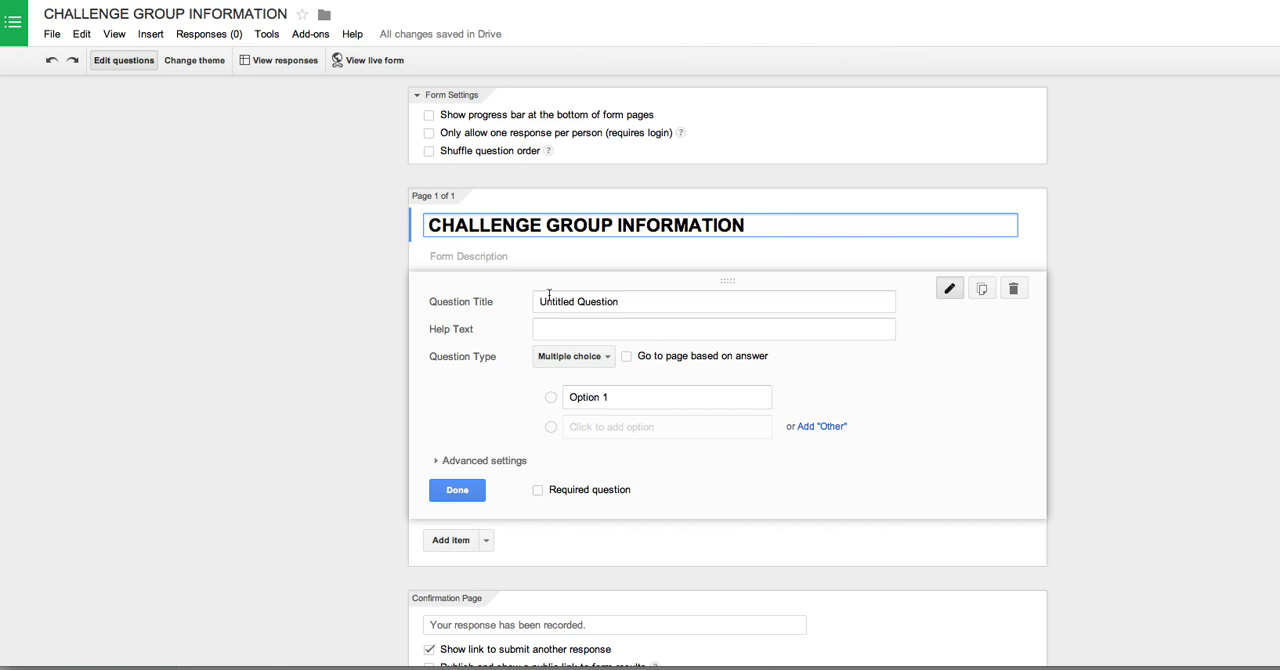
# Step: Title the first question "Name" and set its question type to Text
pyautogui.click(594, 306)
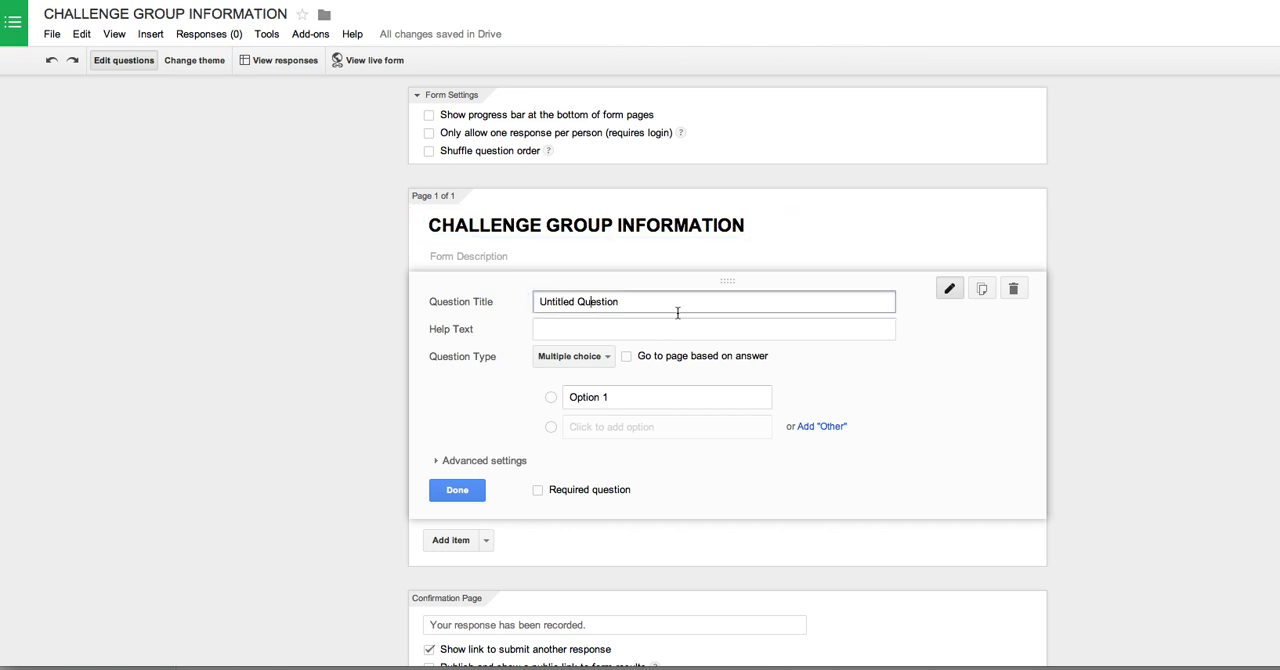
pyautogui.tripleClick(590, 302)
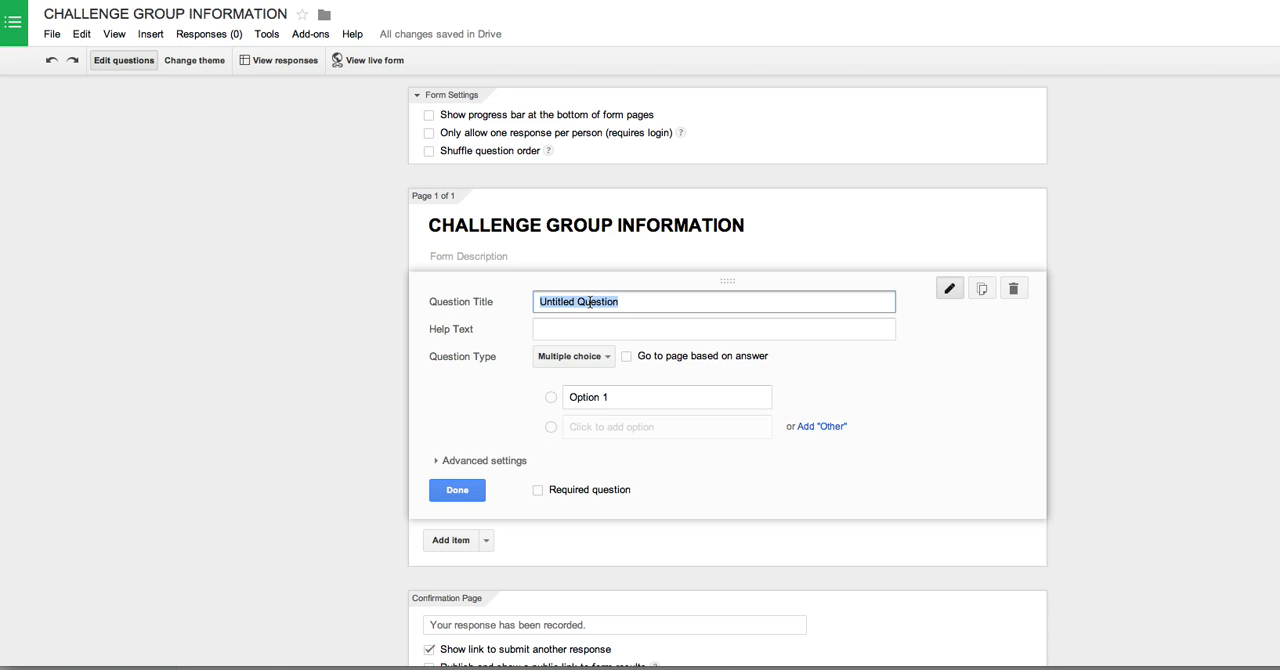
pyautogui.write('NAme')
pyautogui.press('BackSpace')
pyautogui.press('BackSpace')
pyautogui.press('BackSpace')
pyautogui.write('ame')
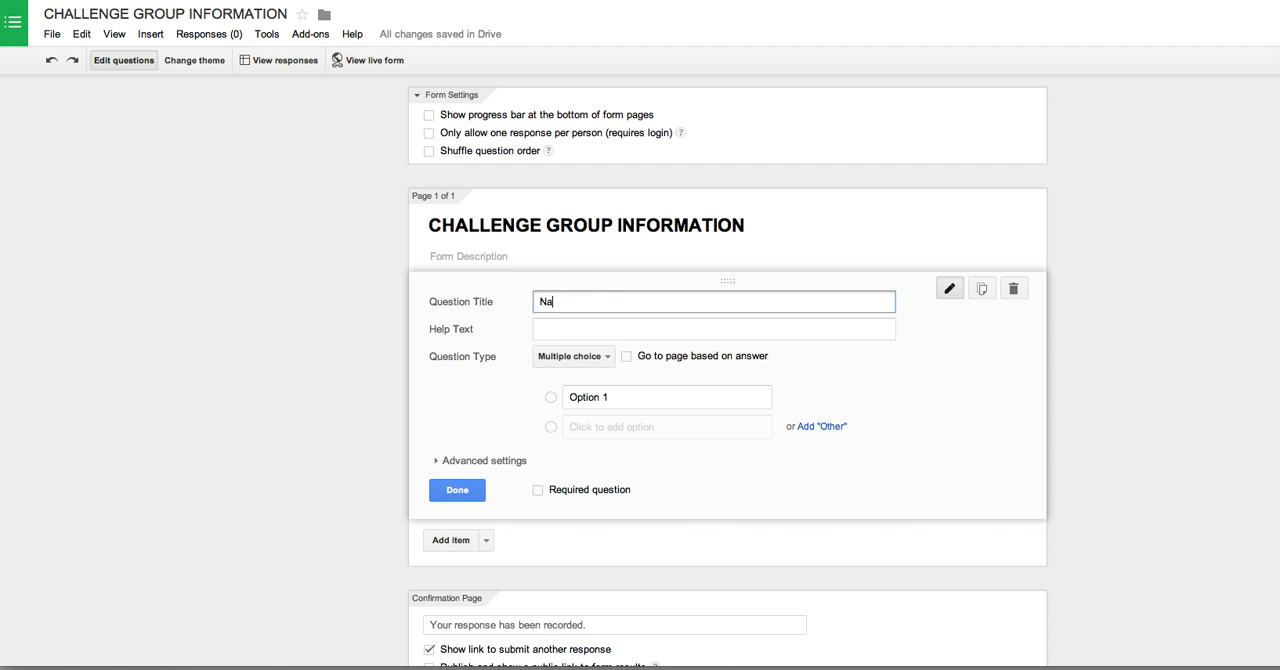
pyautogui.click(586, 355)
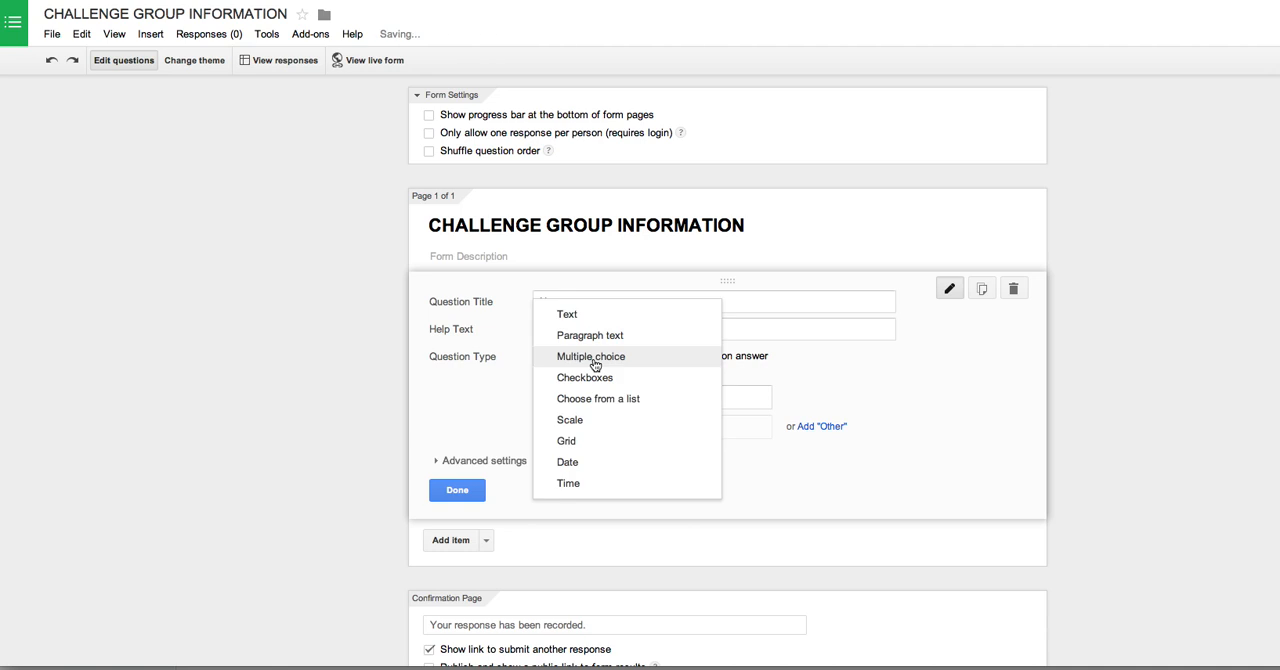
pyautogui.click(594, 362)
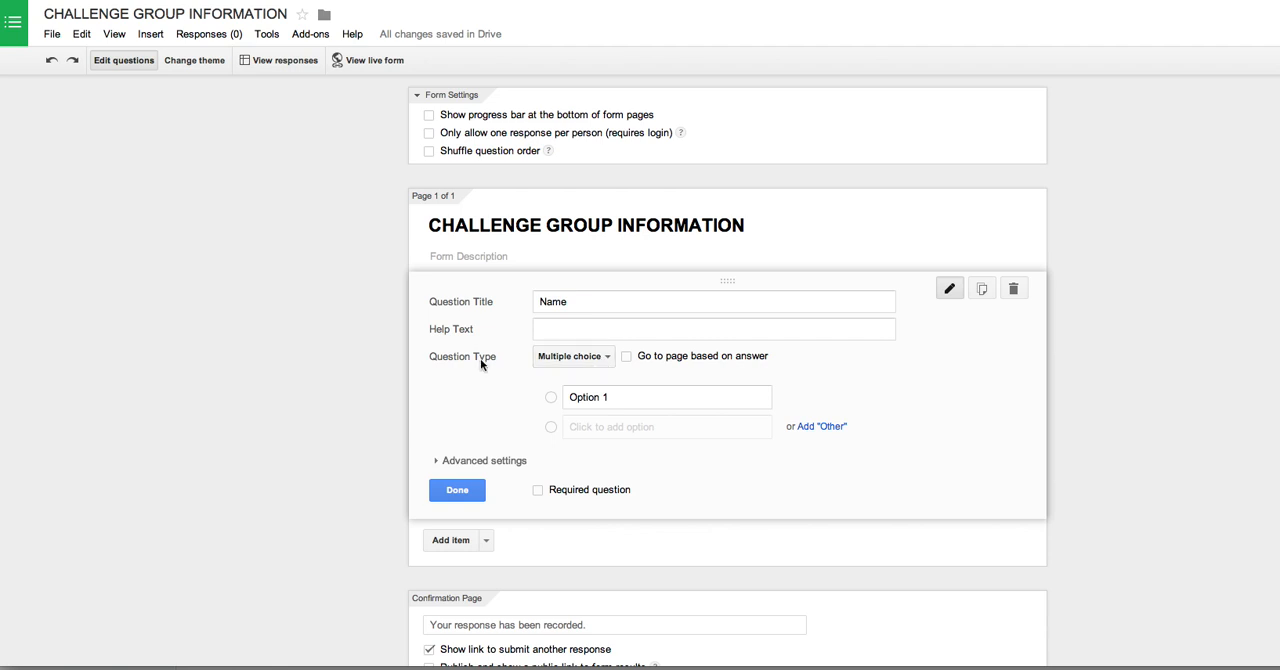
pyautogui.click(585, 358)
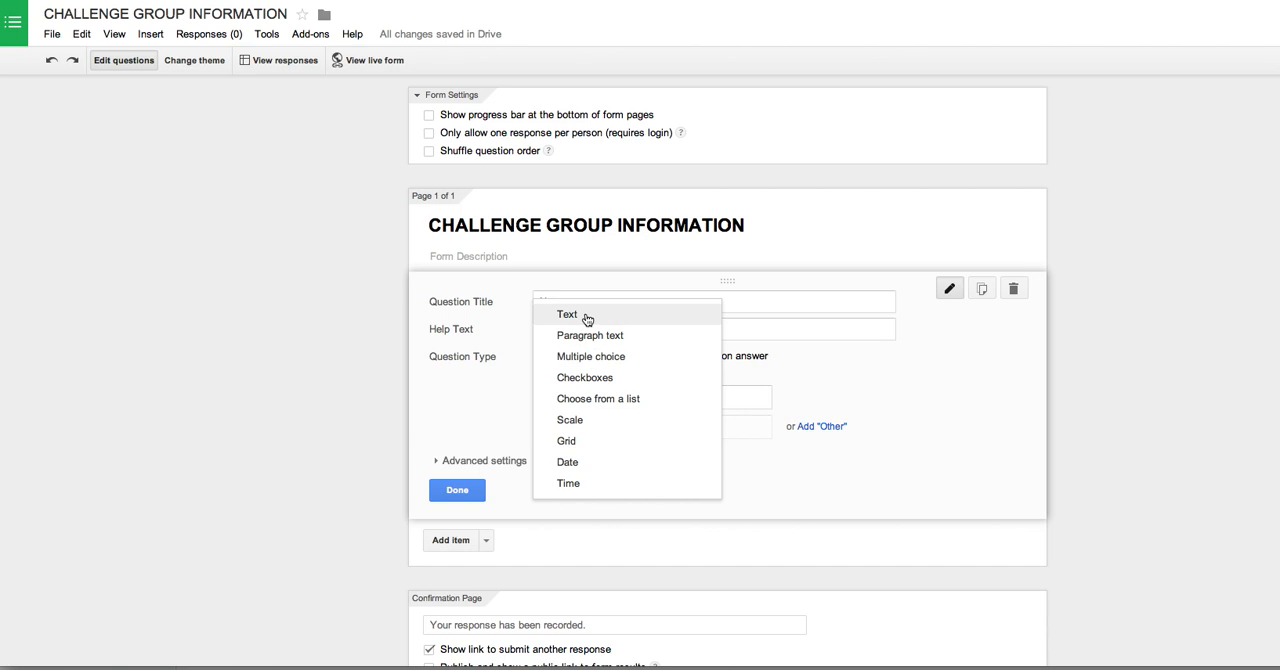
pyautogui.click(586, 316)
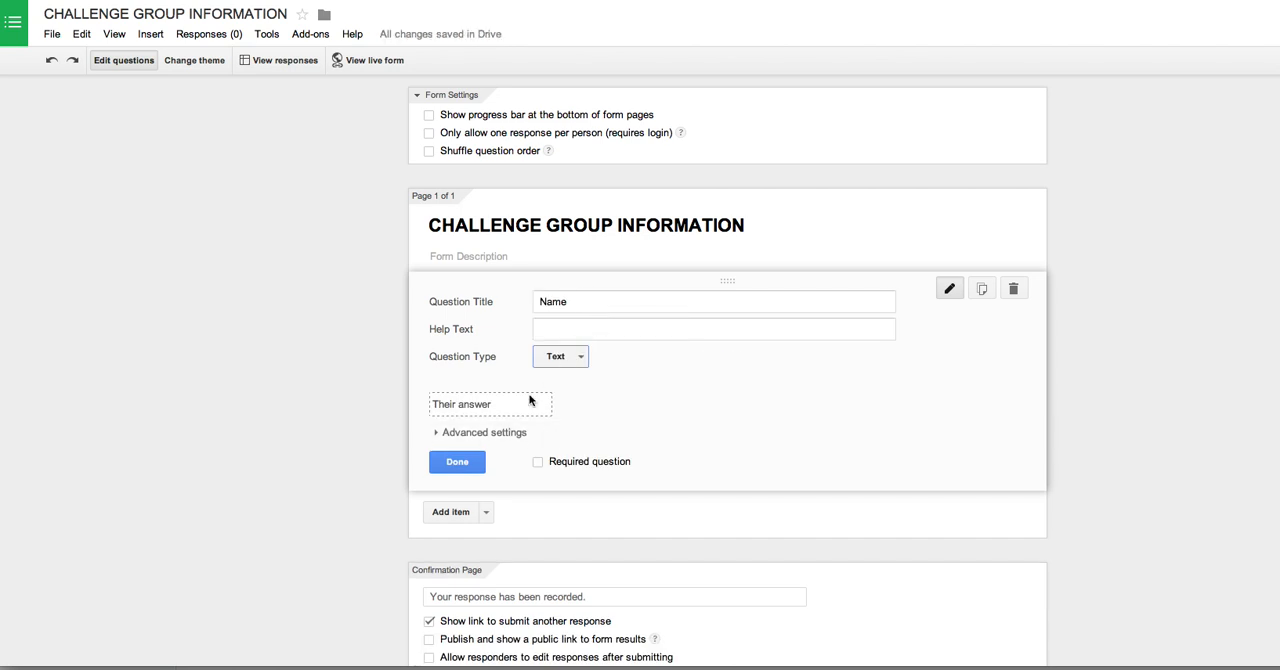
# Step: Add a required text question titled "Email" below the Name question
pyautogui.click(441, 512)
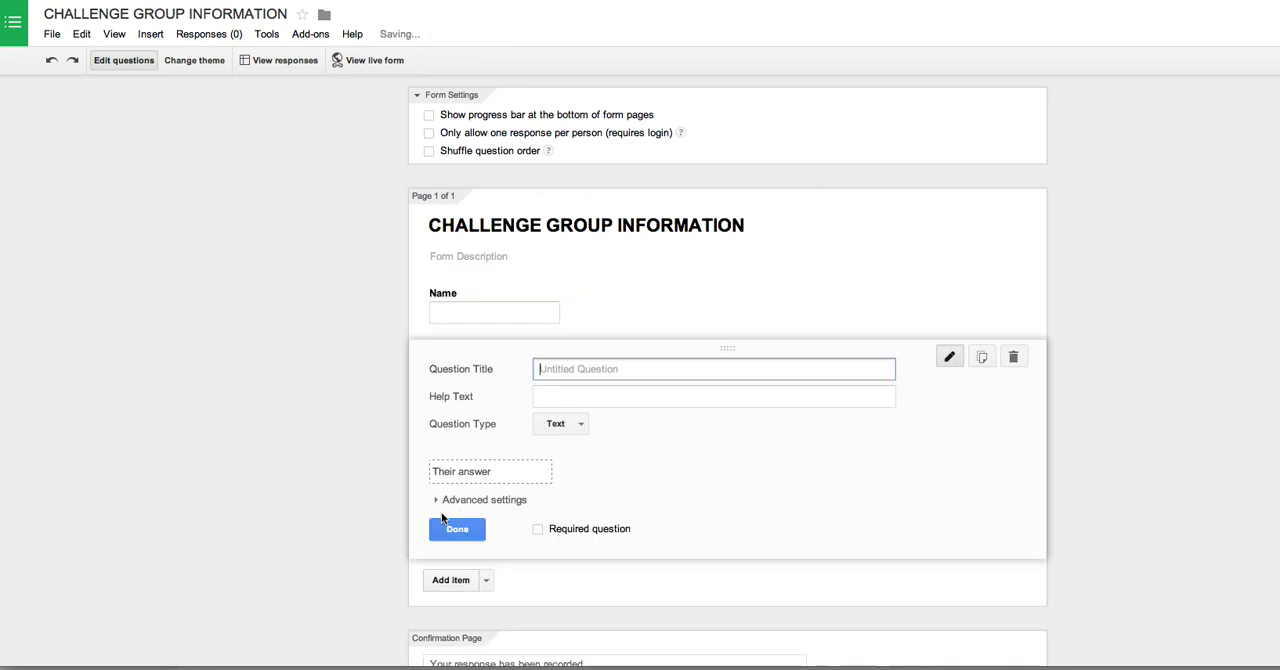
pyautogui.write('Email')
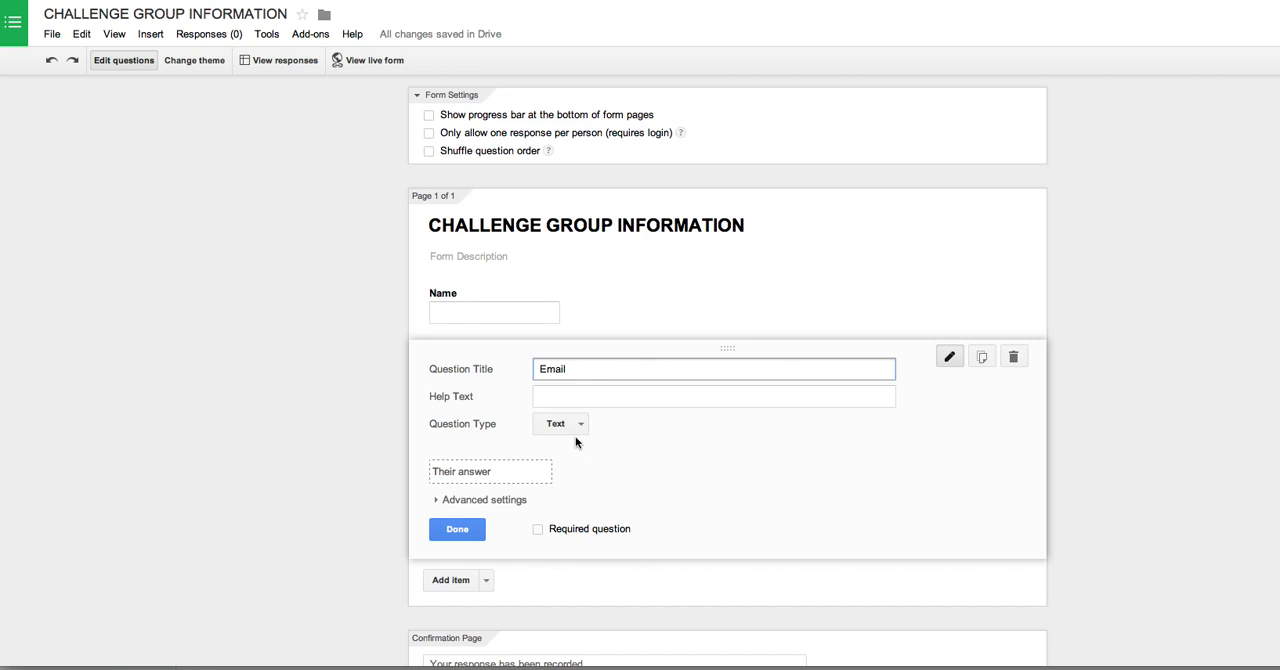
pyautogui.click(539, 533)
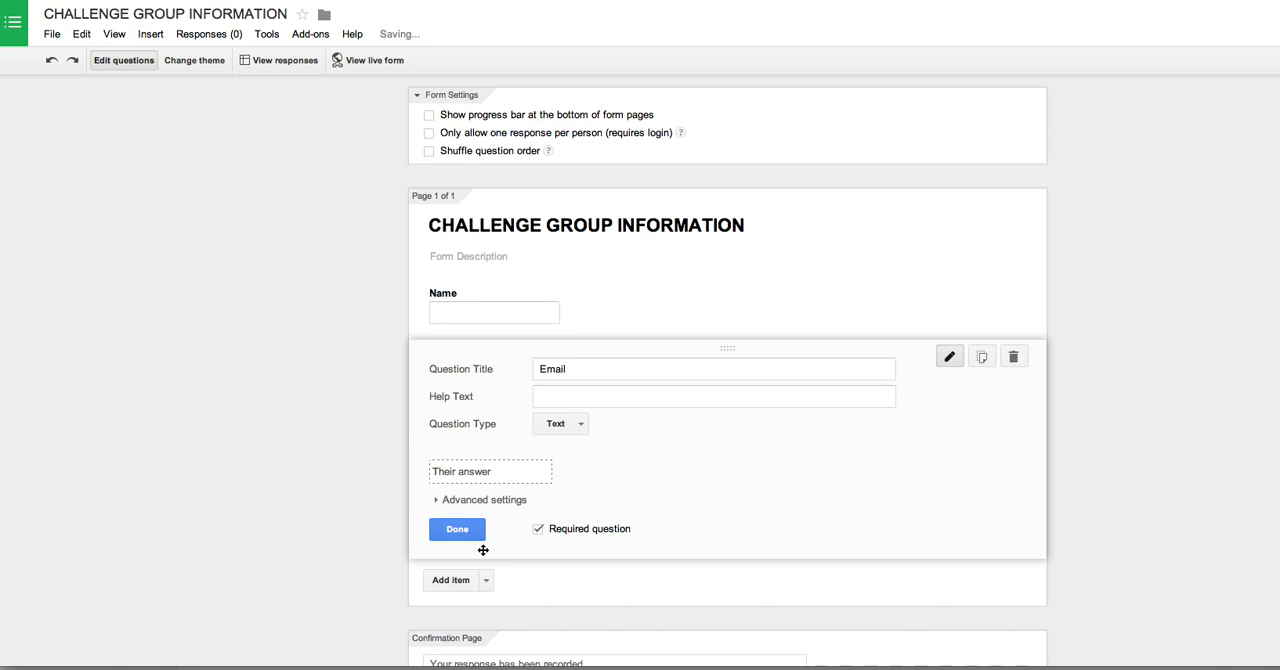
pyautogui.click(457, 530)
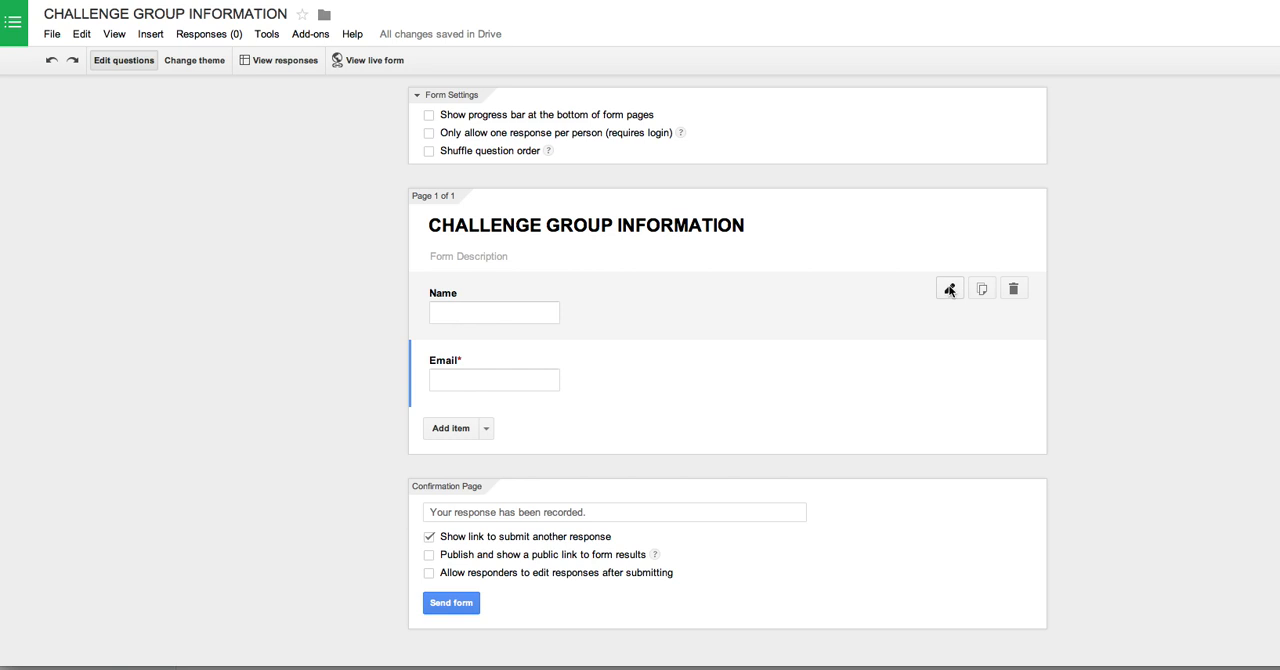
# Step: Make the Name question required and close its editor
pyautogui.click(949, 289)
pyautogui.click(538, 463)
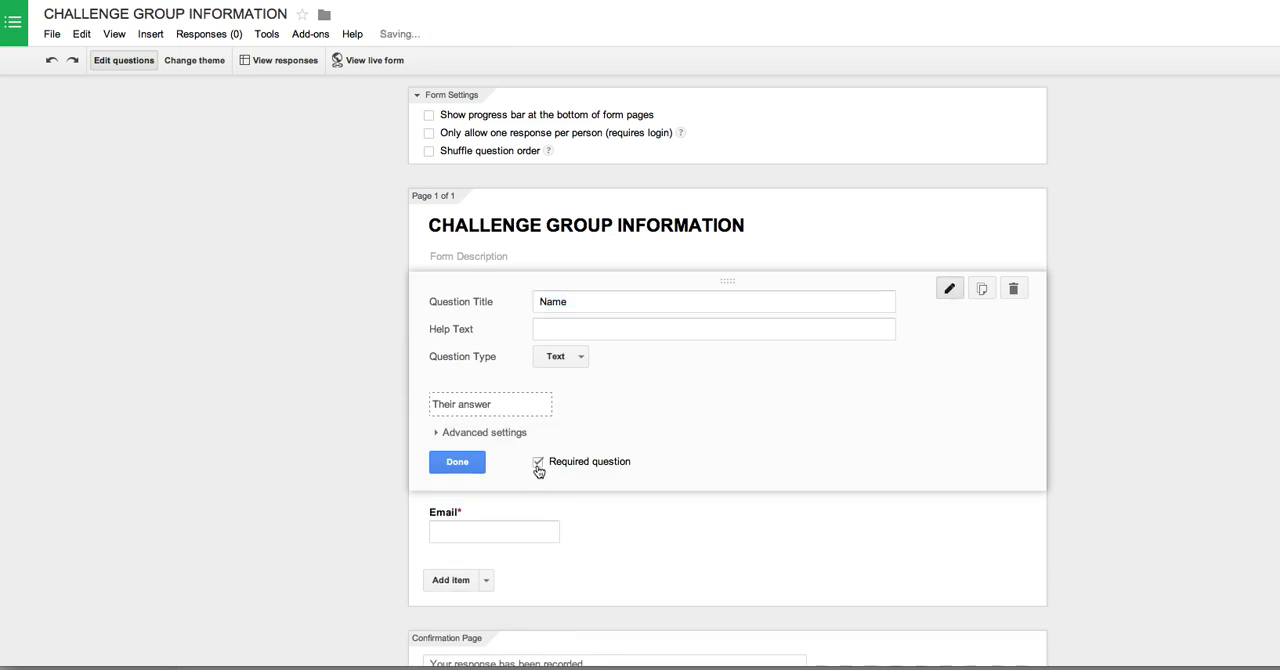
pyautogui.click(469, 469)
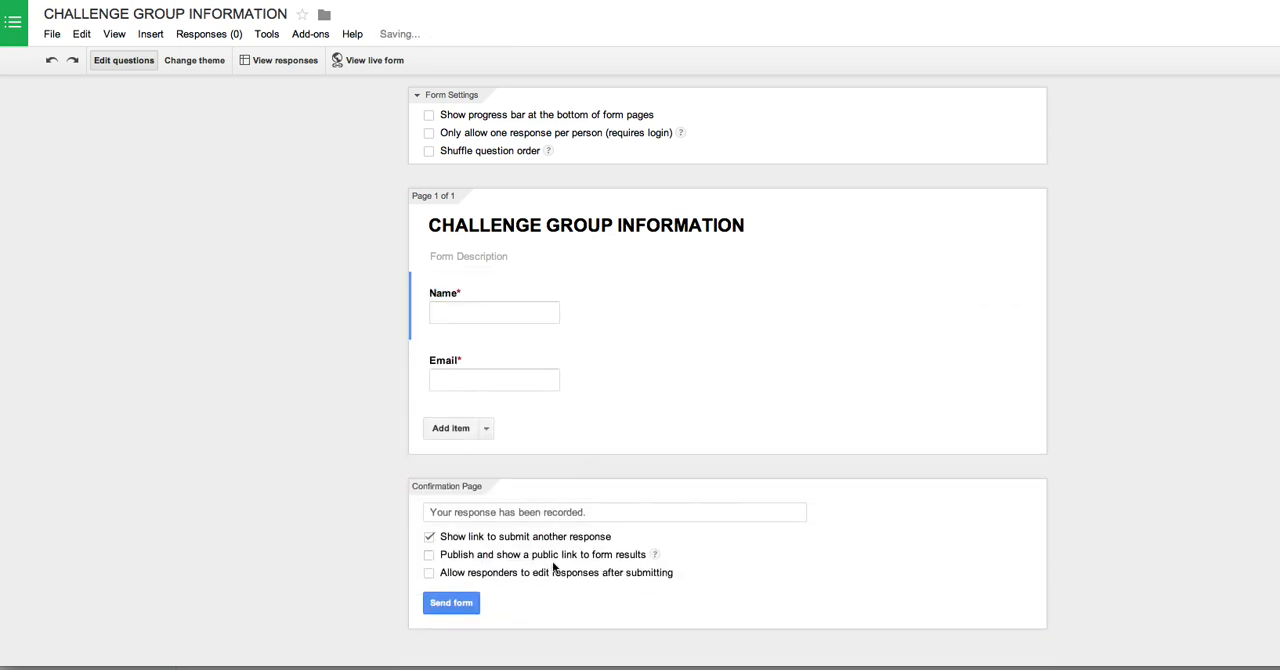
# Step: Add a third question titled "What is your Goal for being a part of this challenge group?"
pyautogui.click(451, 428)
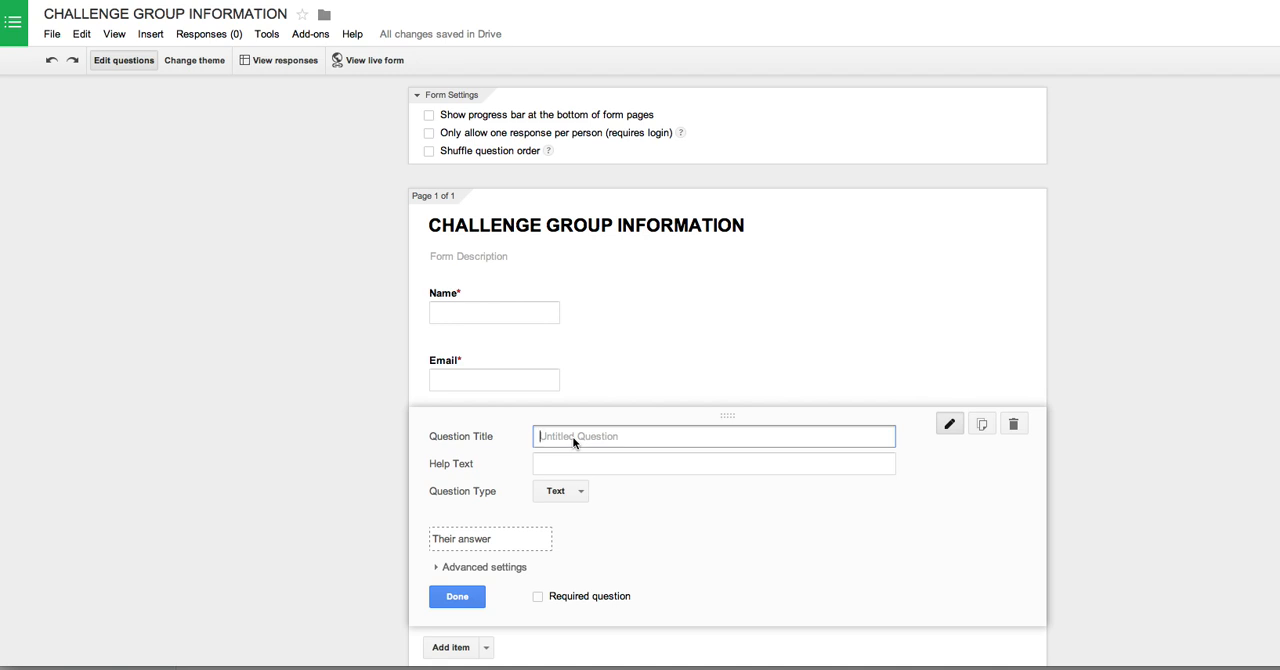
pyautogui.write('What is your Goal for being a part of this challenge group?')
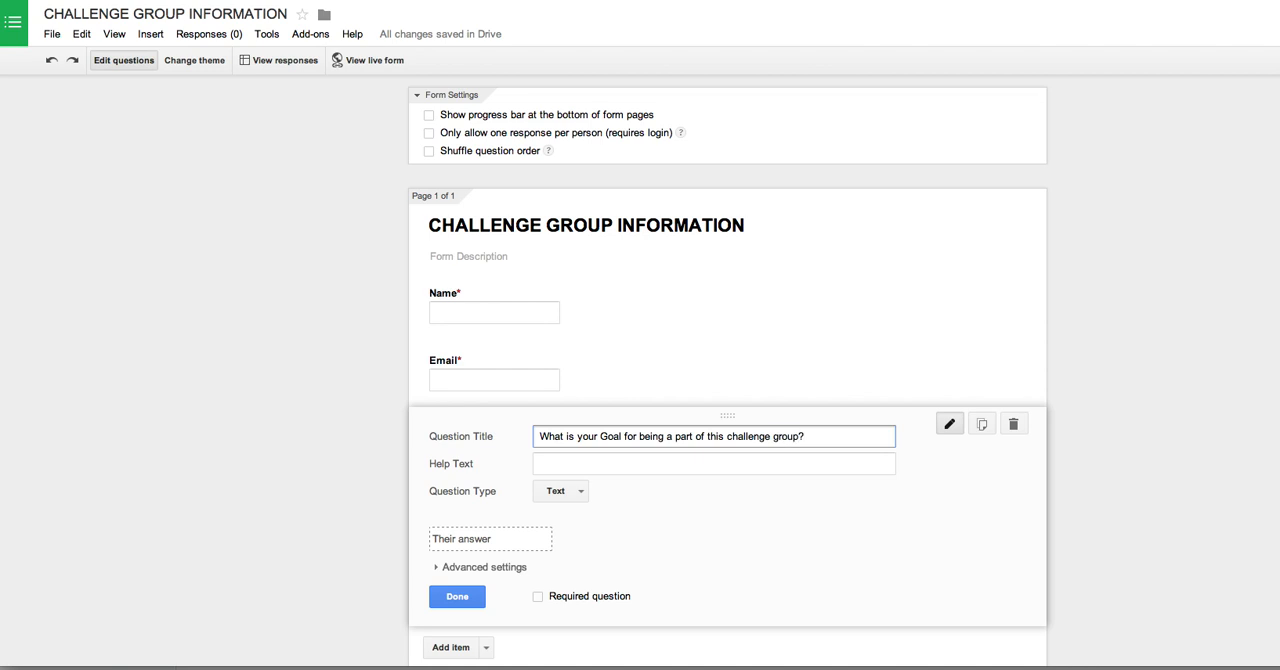
# Step: Set the goal question's type to Checkboxes
pyautogui.click(564, 494)
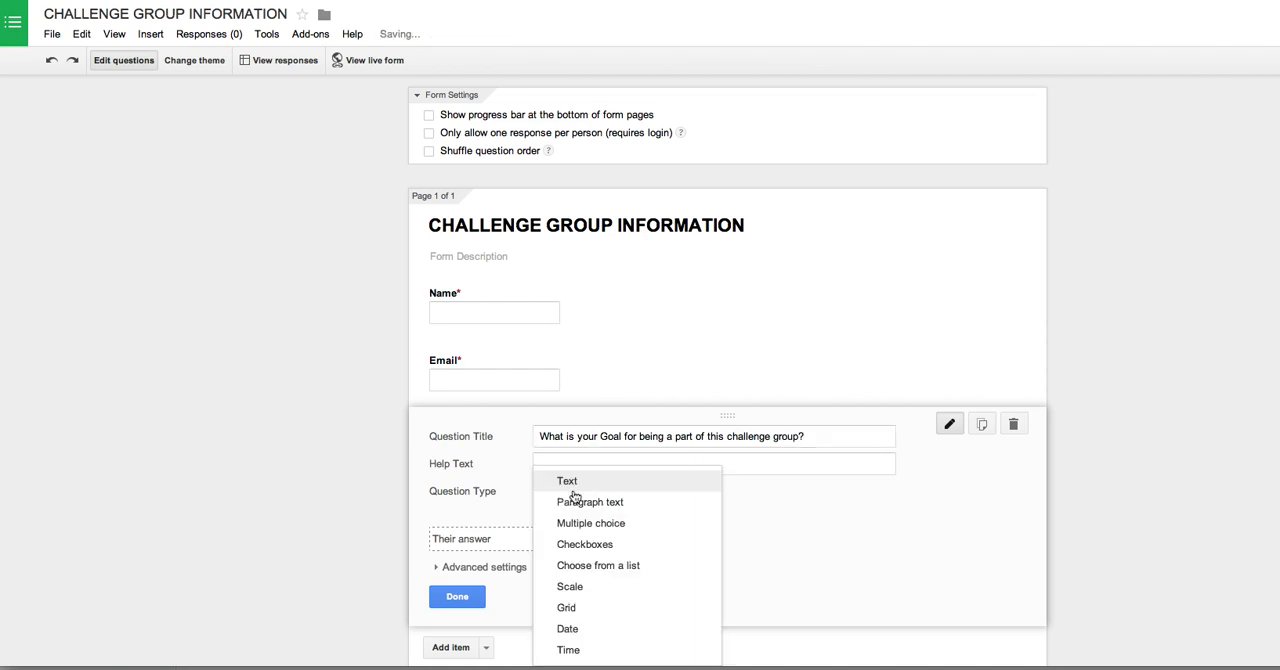
pyautogui.click(594, 504)
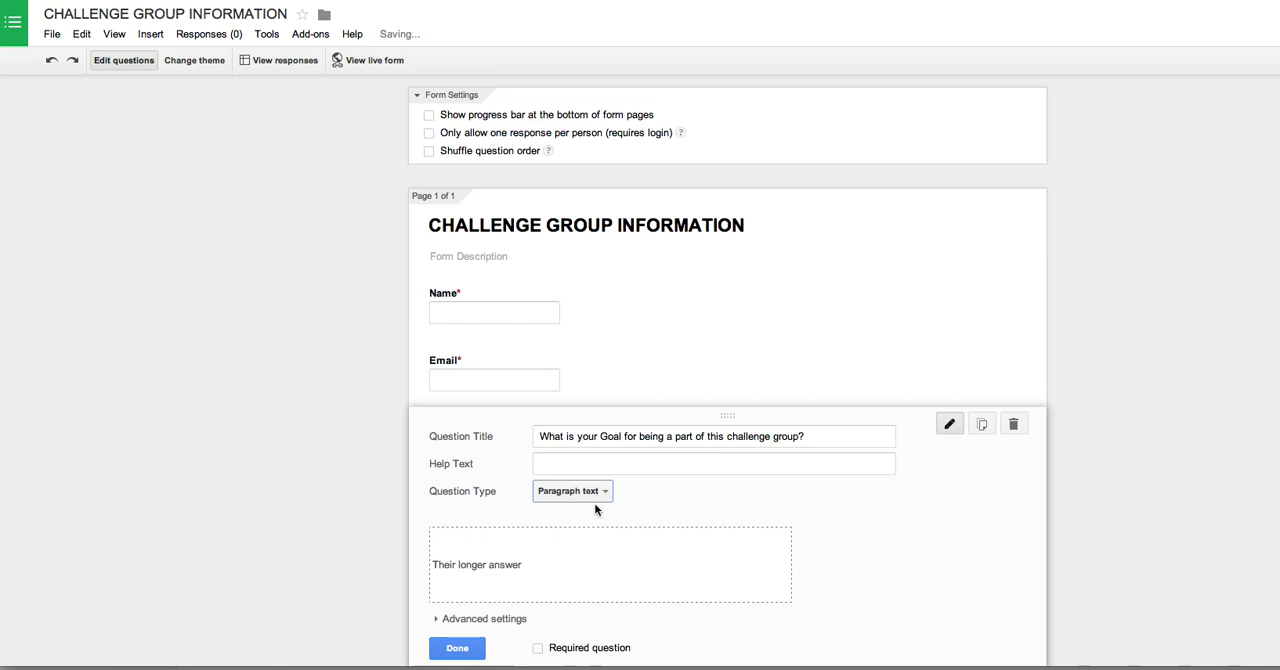
pyautogui.click(604, 496)
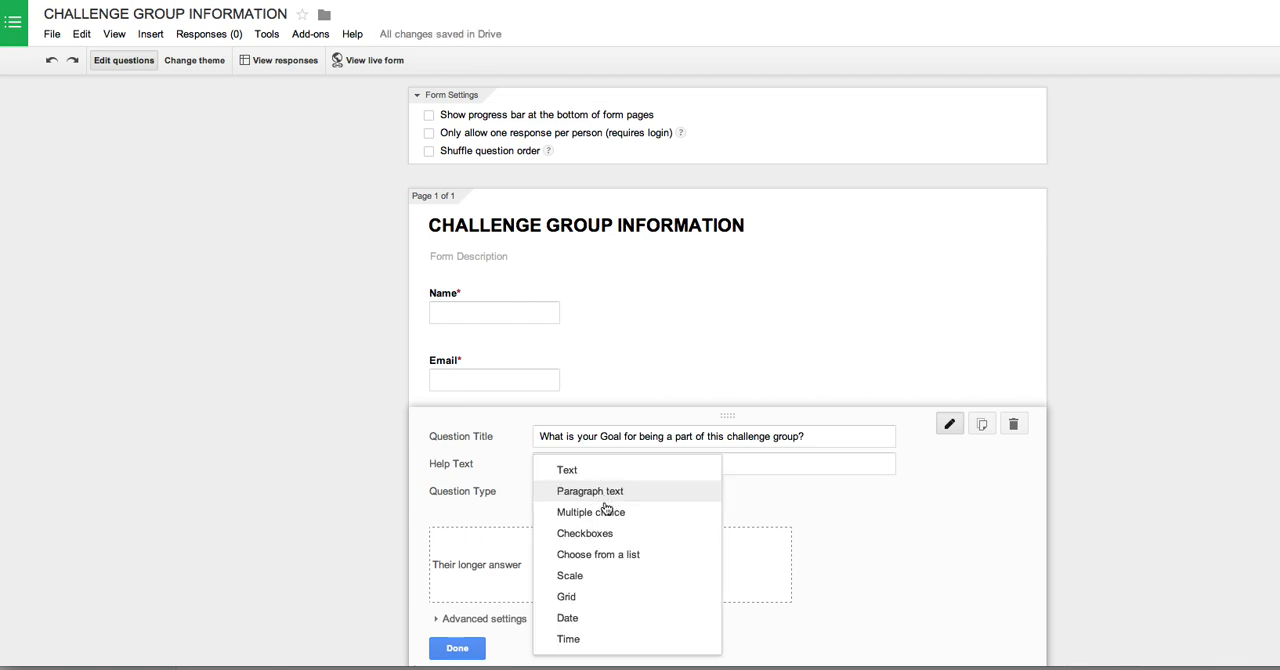
pyautogui.click(586, 533)
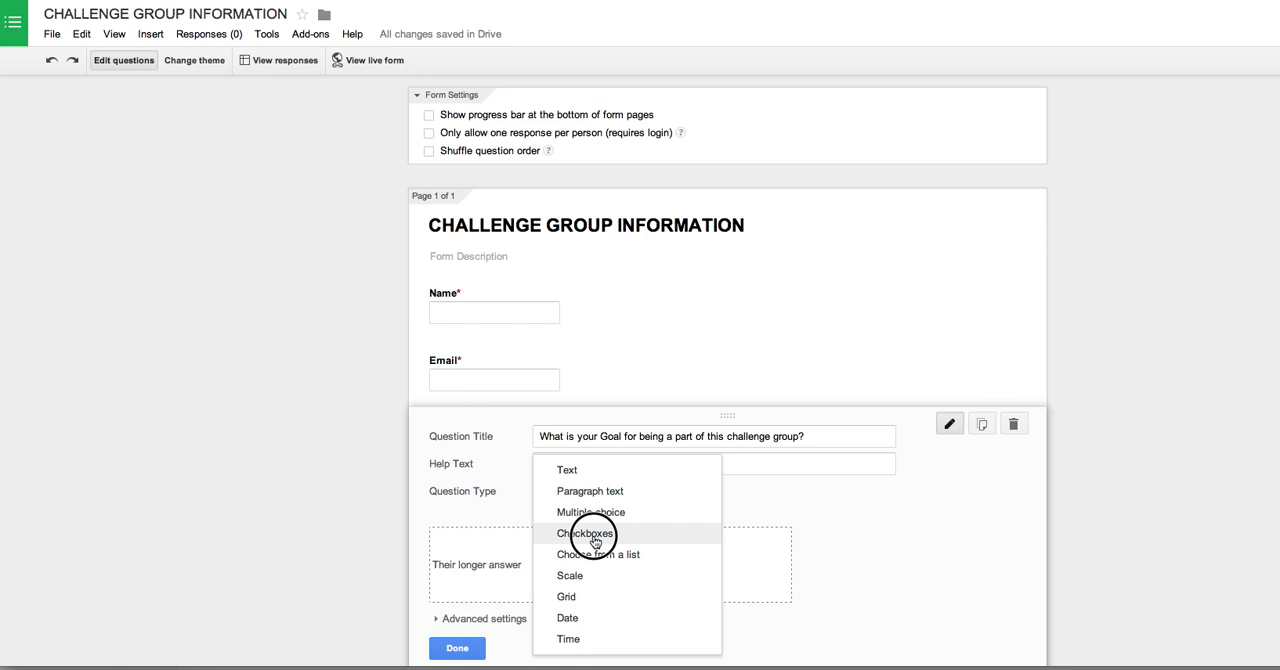
pyautogui.click(594, 536)
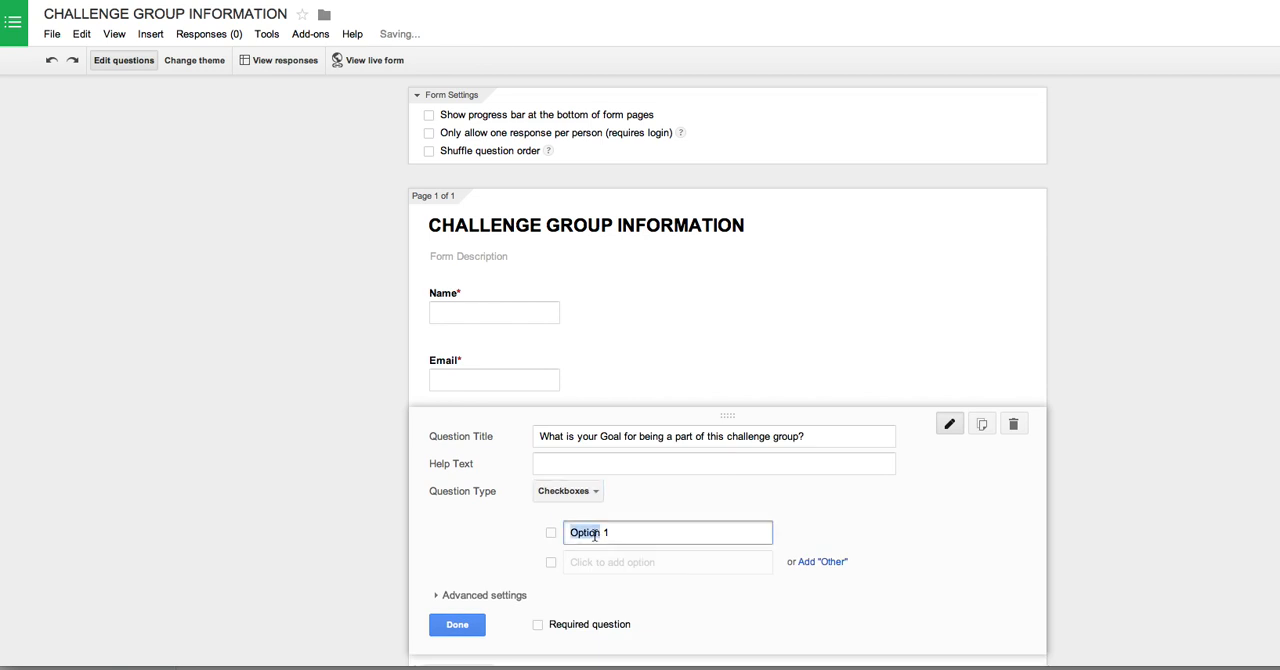
# Step: Enter the goal question's options: Lose Weight, Gain Muscle, Figure out how and what to eat, and Accountability
pyautogui.write('Lose Weight')
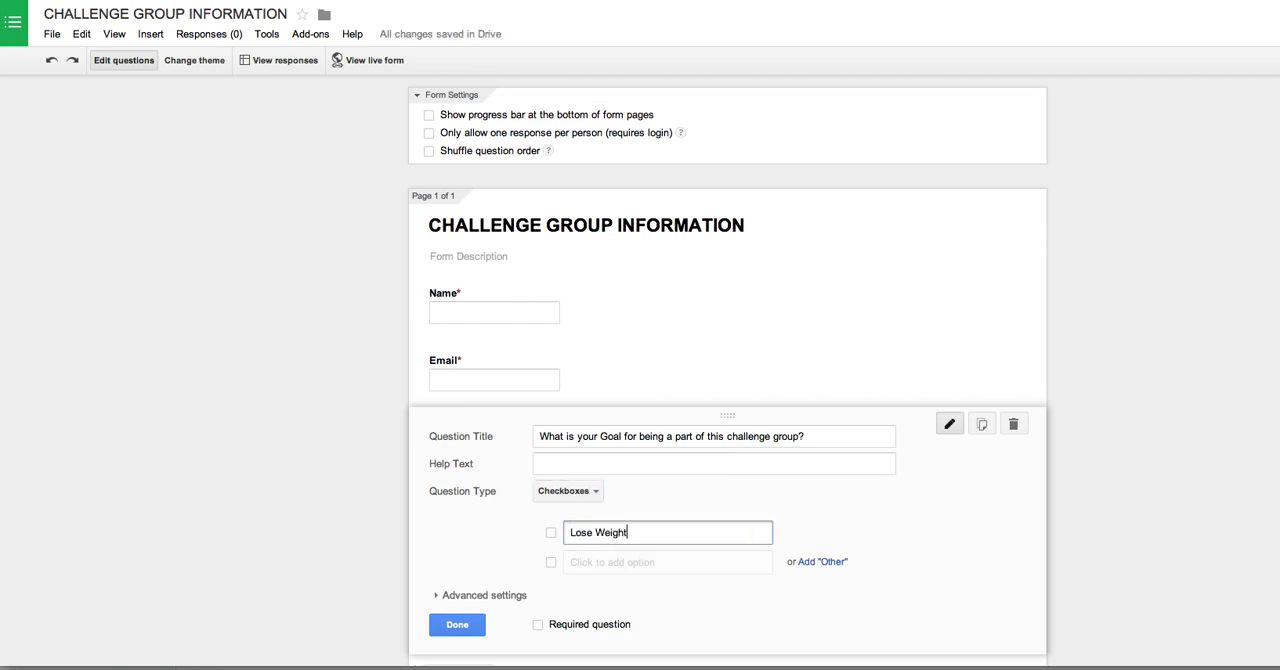
pyautogui.press('Return')
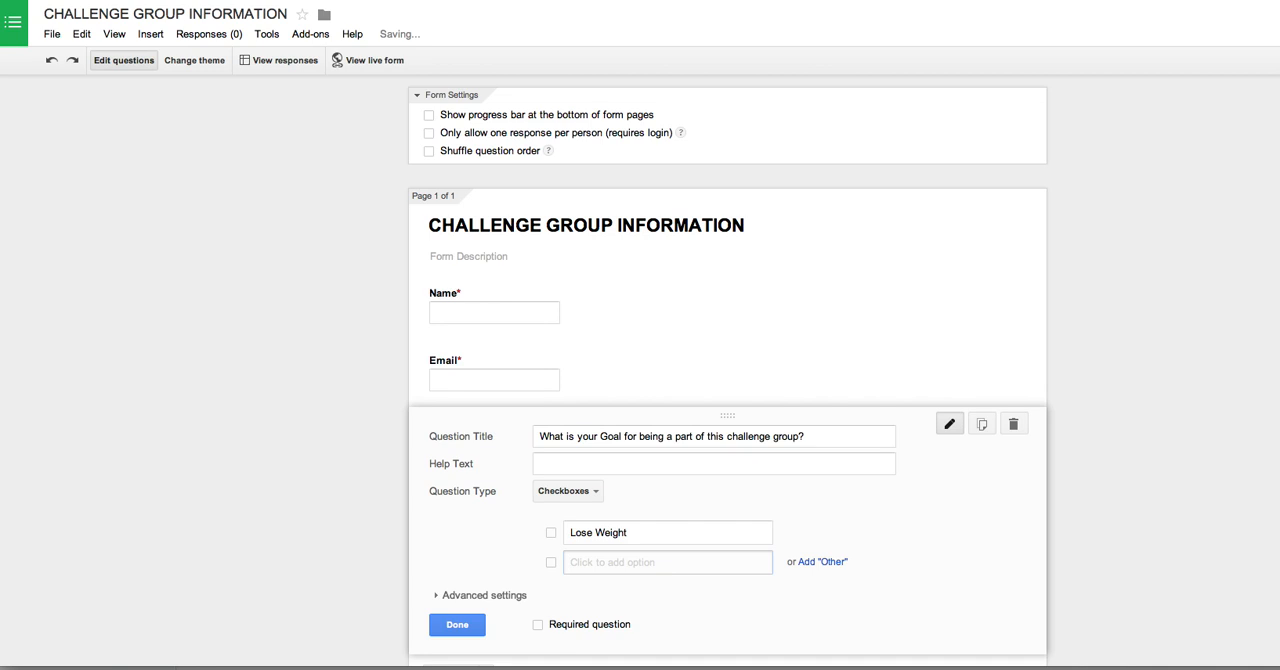
pyautogui.write('Gain Muscle')
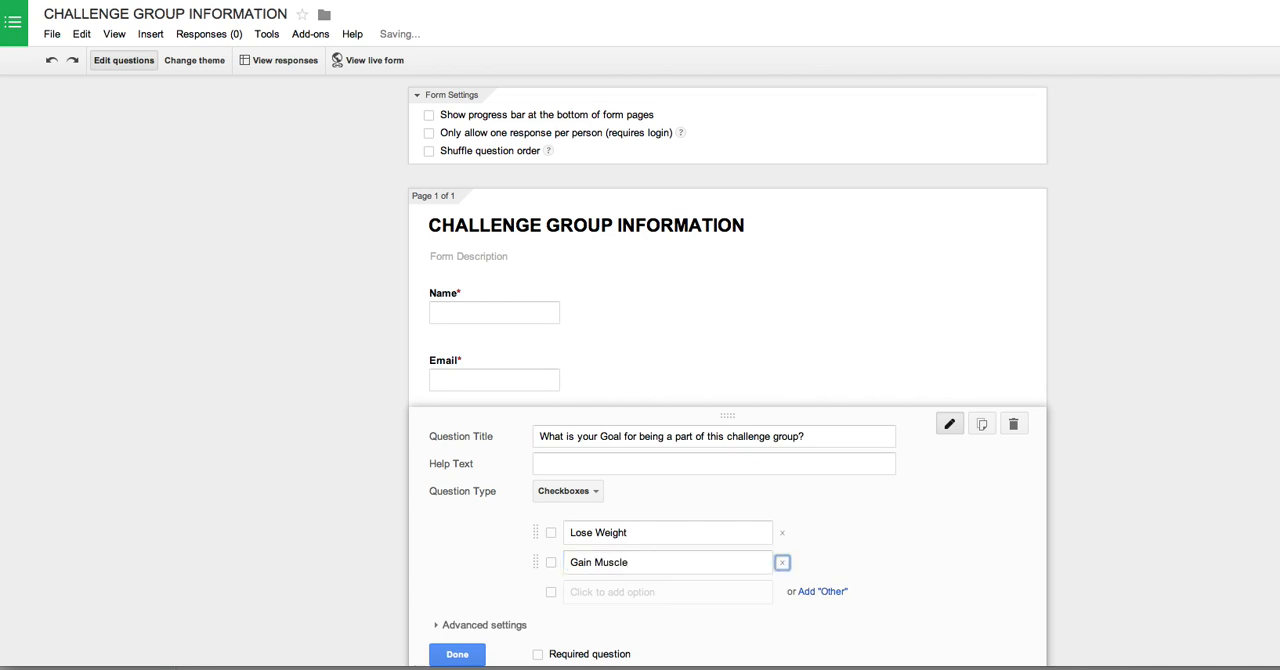
pyautogui.press('Return')
pyautogui.write('Figur')
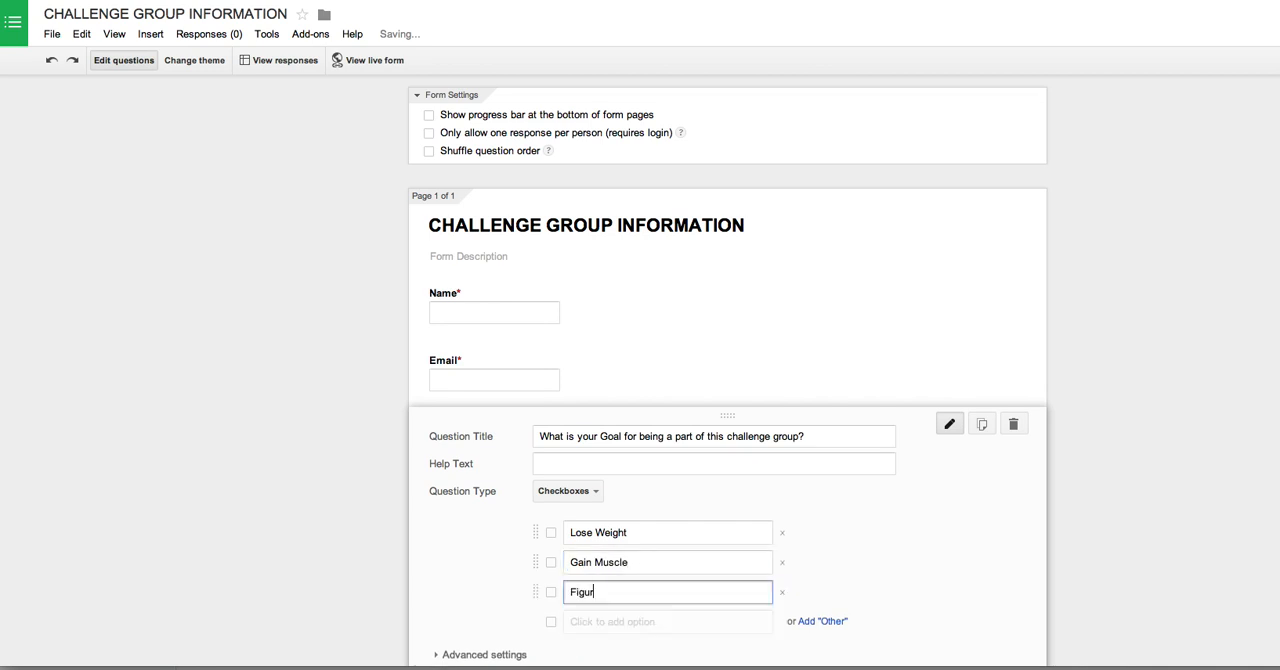
pyautogui.write('e out ho')
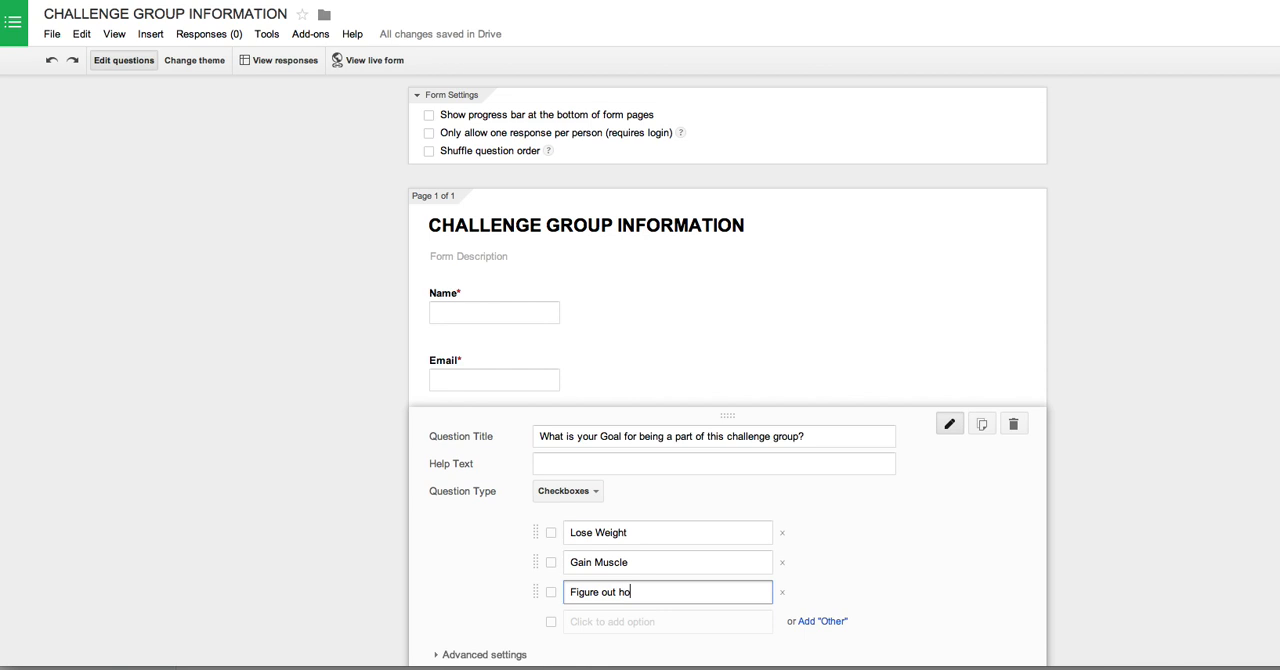
pyautogui.write('w and what to eat')
pyautogui.press('BackSpace')
pyautogui.press('Tab')
pyautogui.press('Tab')
pyautogui.write('Accountability')
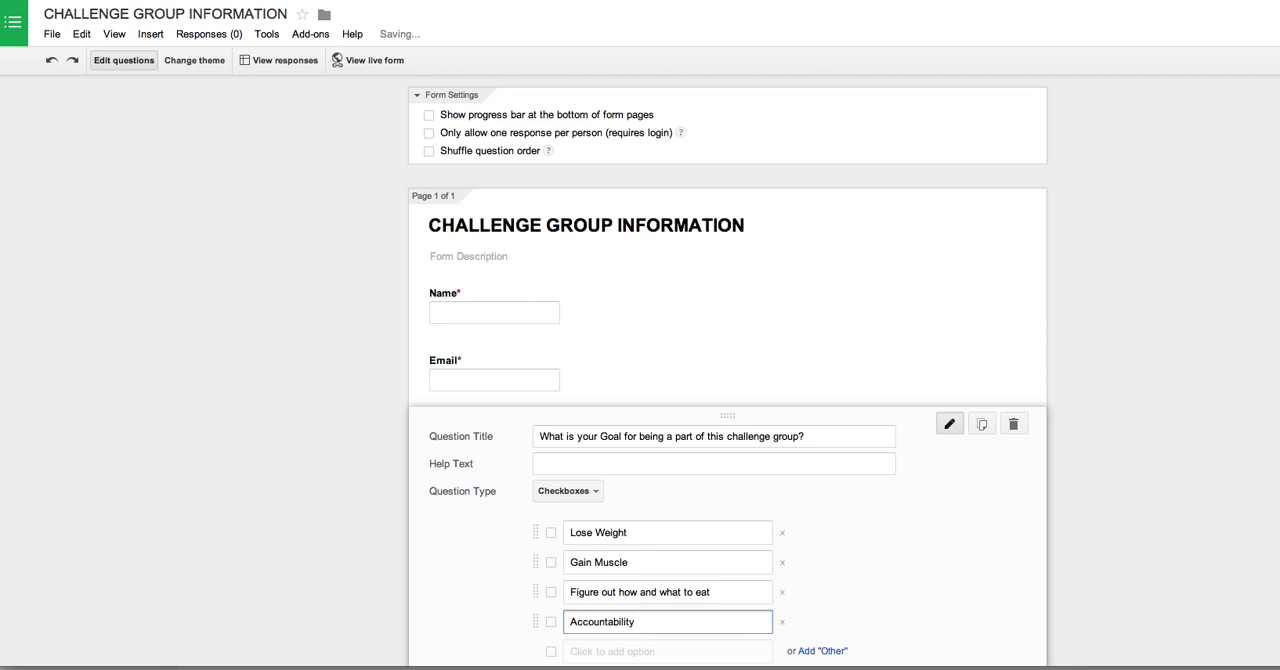
pyautogui.scroll(-2, 723, 581)
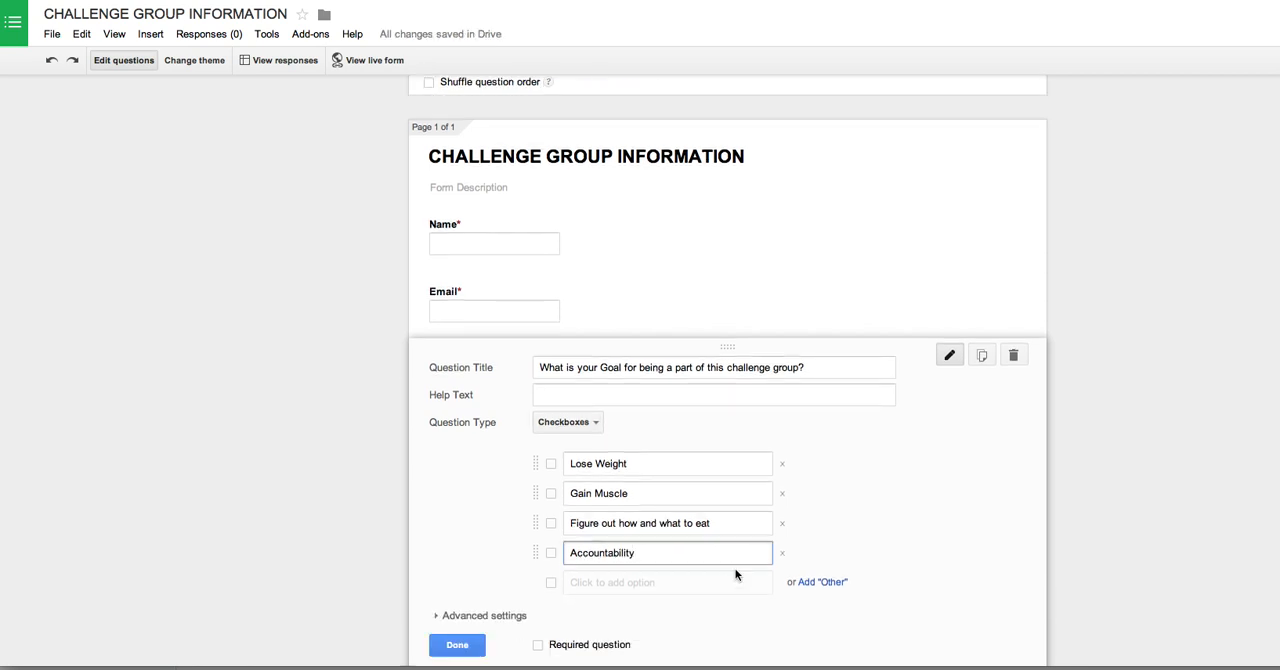
# Step: Make the goal question required and add a fourth question titled "Are you a Beachbody Coach?"
pyautogui.click(538, 645)
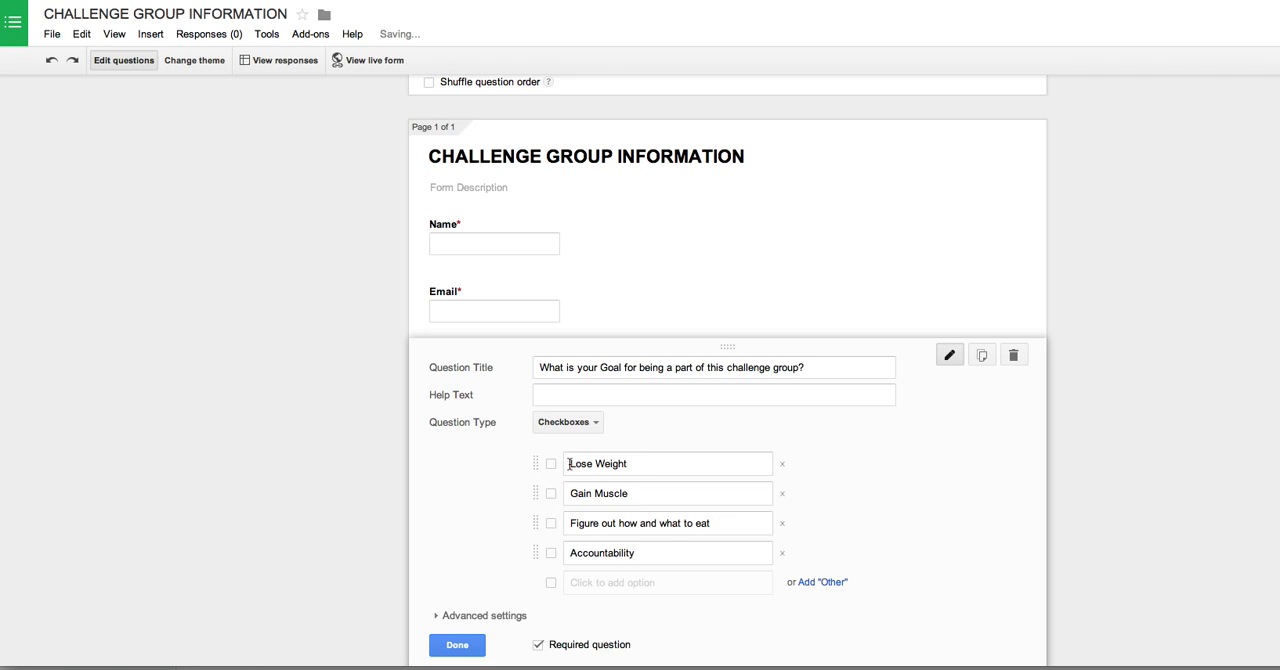
pyautogui.scroll(-1, 557, 541)
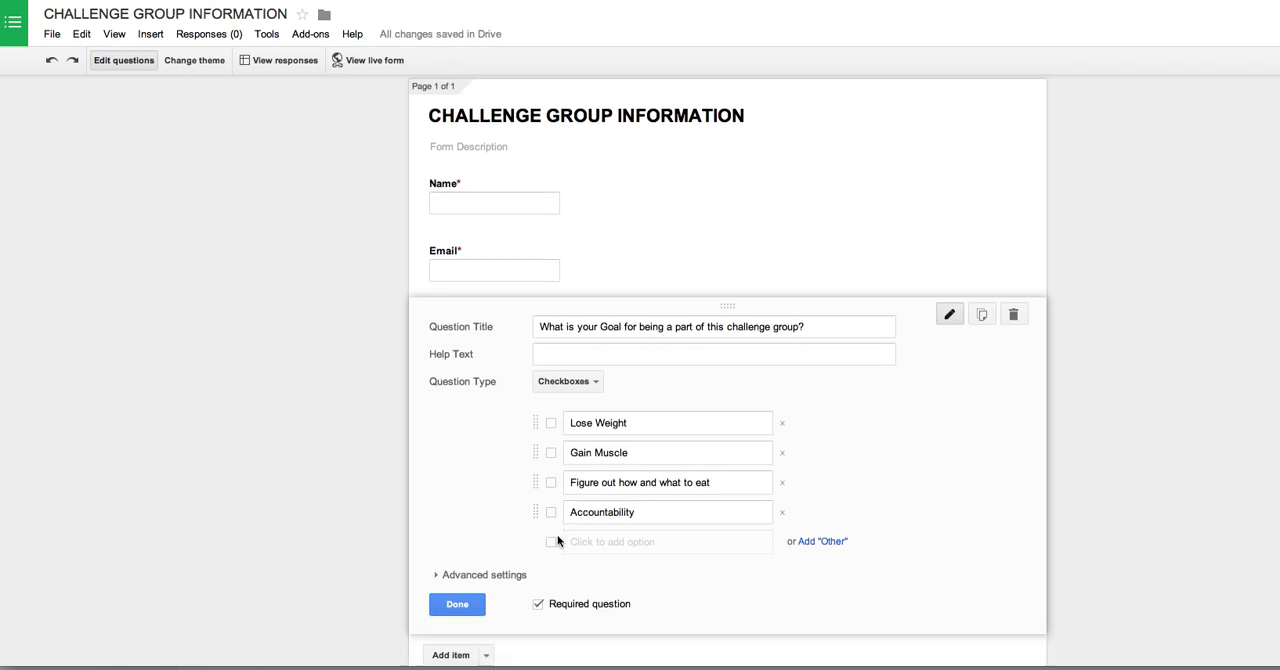
pyautogui.scroll(-3, 557, 541)
pyautogui.click(447, 546)
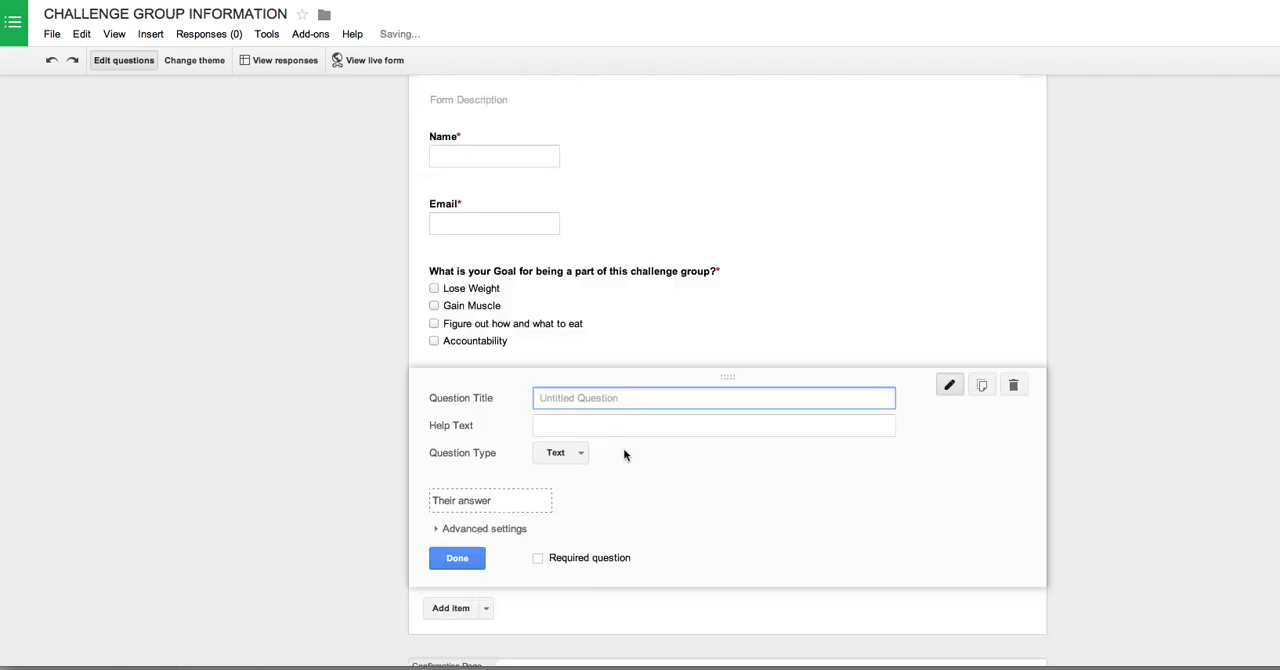
pyautogui.write('Are you a')
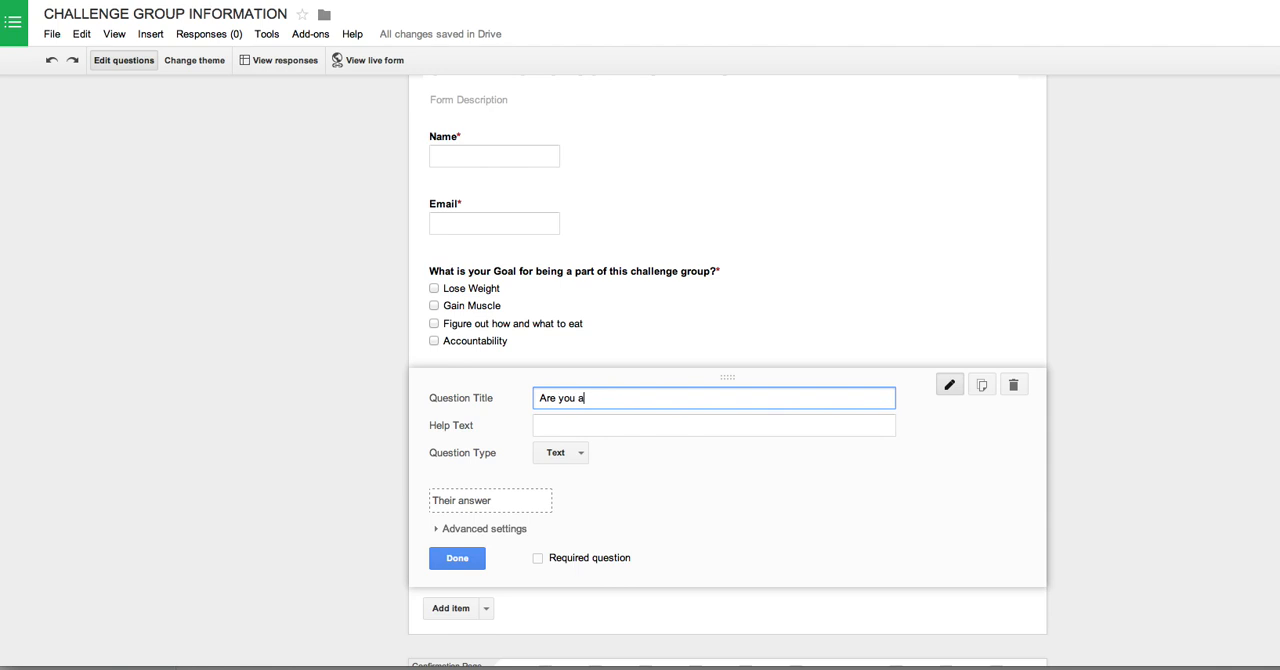
pyautogui.write(' Beachbody Coach?')
# Step: Set the Beachbody Coach question's type to Multiple choice and enter the options Yes and No
pyautogui.click(576, 458)
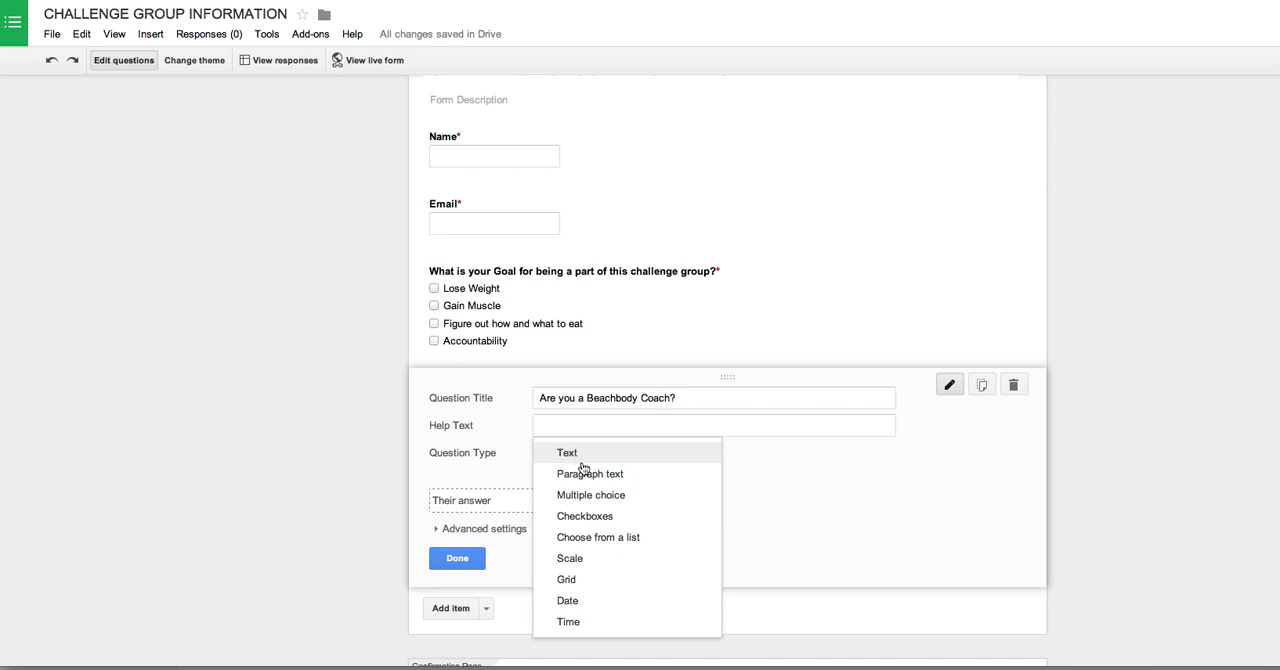
pyautogui.click(591, 497)
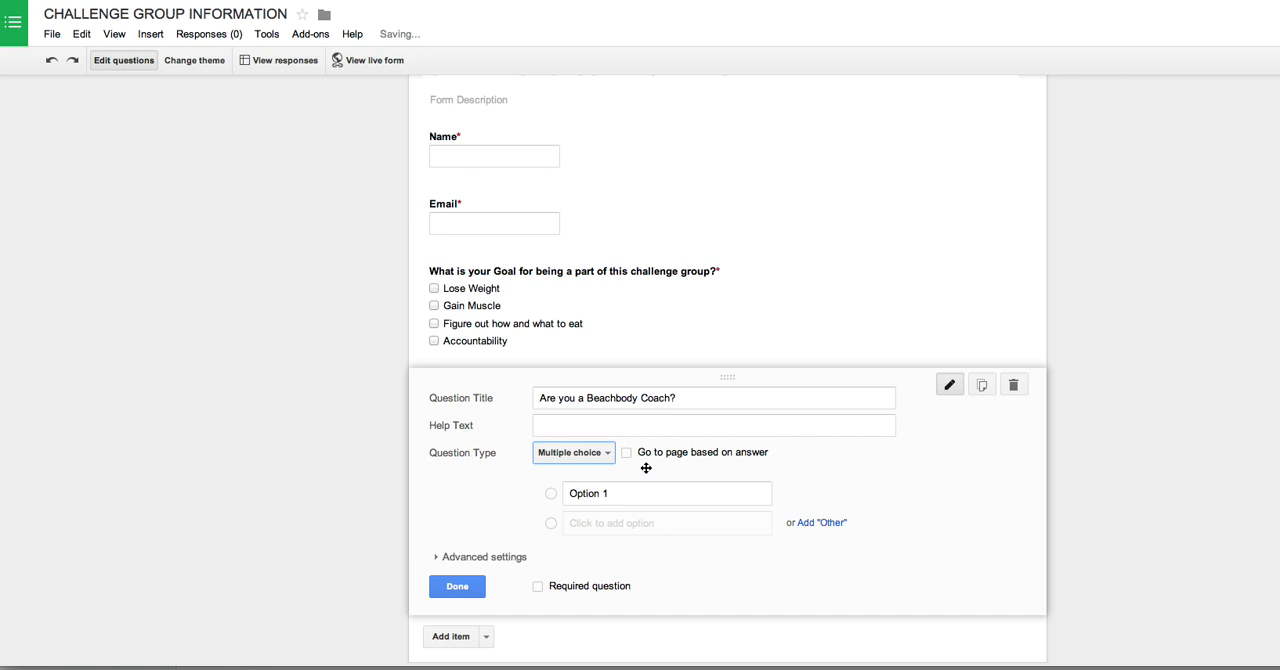
pyautogui.click(614, 492)
pyautogui.write('Yes')
pyautogui.click(614, 523)
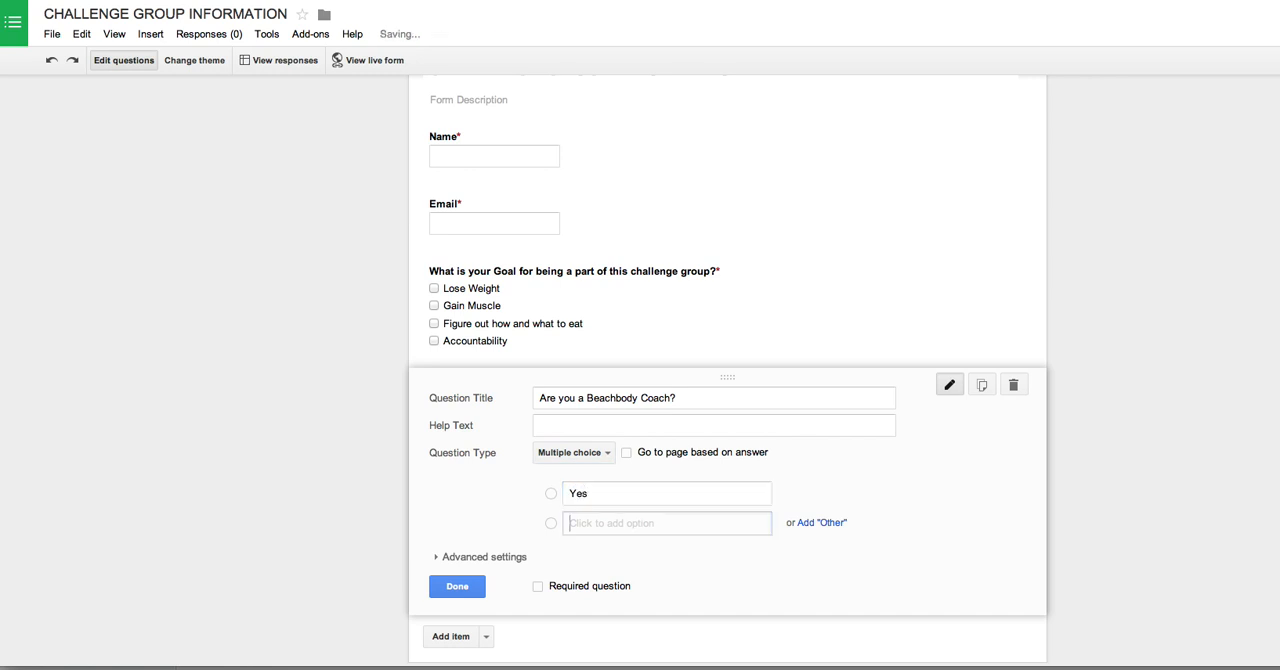
pyautogui.write('No')
pyautogui.press('Tab')
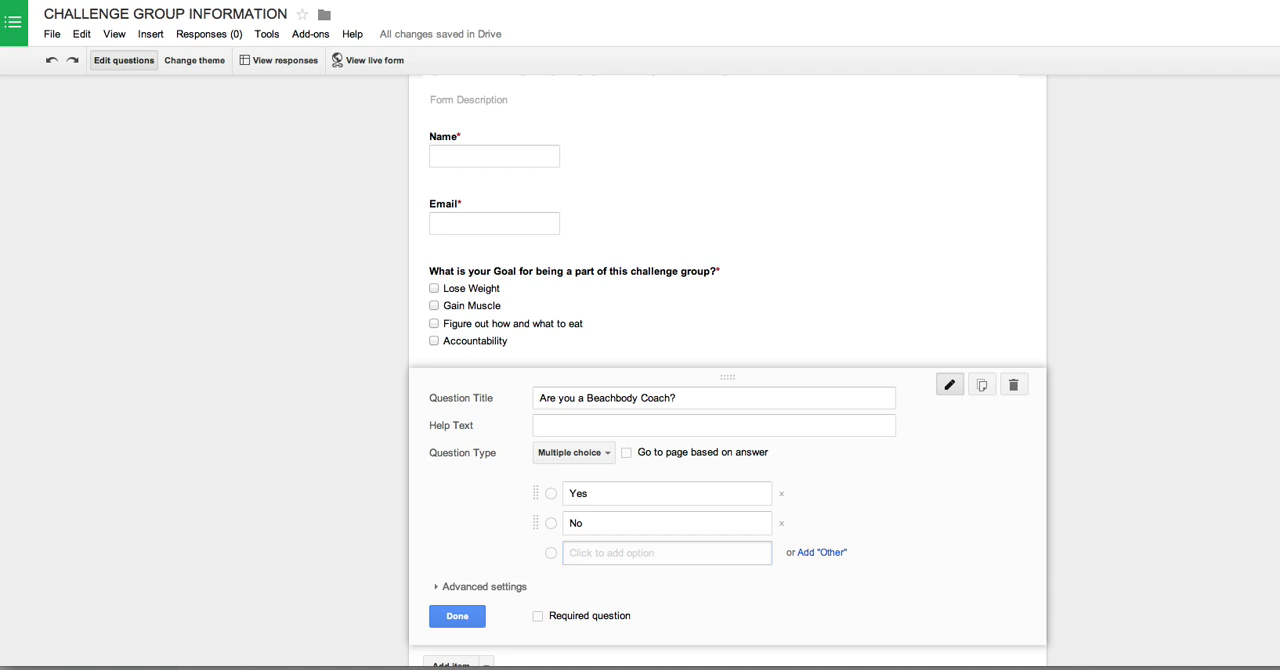
pyautogui.write('What')
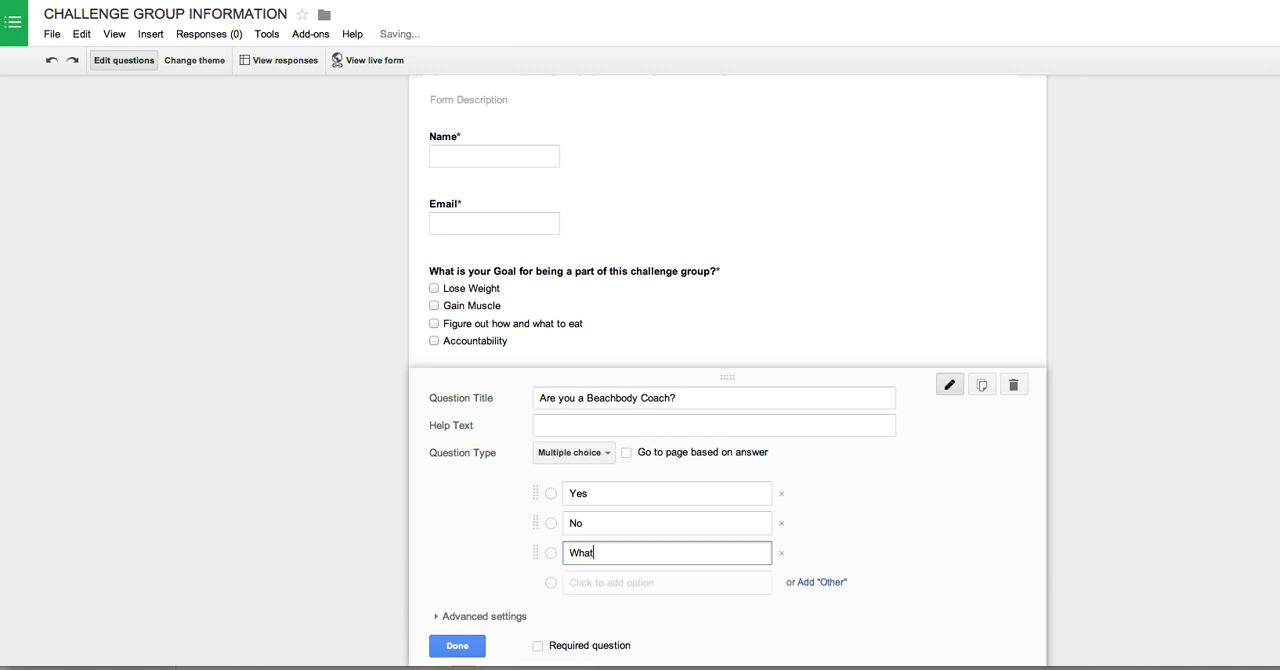
pyautogui.write(' is a Ad')
pyautogui.press('BackSpace')
pyautogui.press('BackSpace')
pyautogui.press('BackSpace')
pyautogui.press('BackSpace')
pyautogui.press('BackSpace')
pyautogui.press('BackSpace')
pyautogui.press('BackSpace')
pyautogui.press('BackSpace')
pyautogui.press('BackSpace')
pyautogui.press('BackSpace')
pyautogui.press('BackSpace')
pyautogui.press('BackSpace')
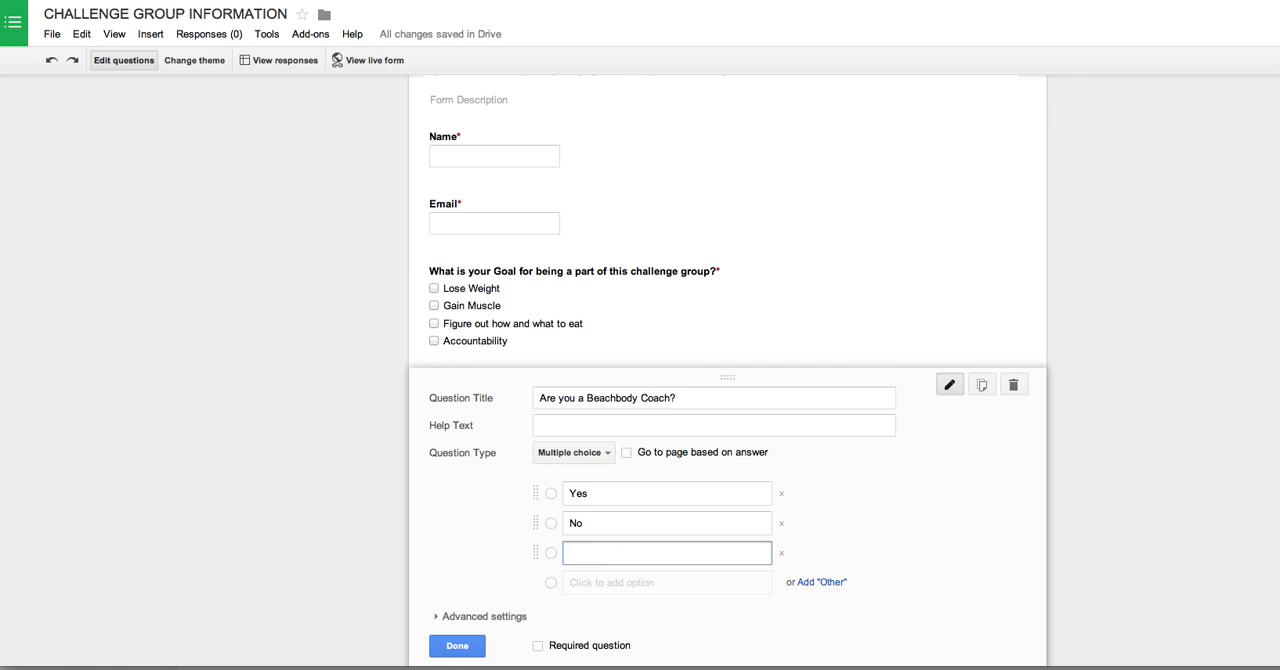
# Step: Enter "Would like more info on Coaching" as the Beachbody Coach question's third option and make the question required
pyautogui.write('Would Like more info on Coa')
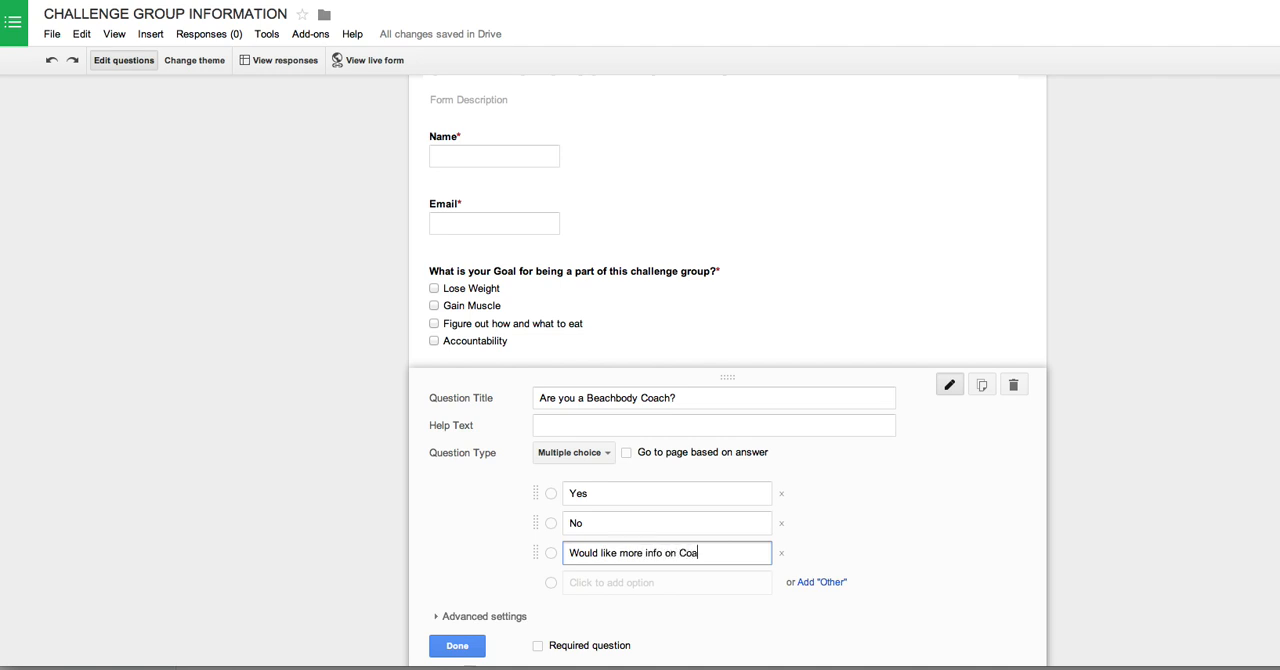
pyautogui.write('ching')
pyautogui.scroll(-1, 480, 606)
pyautogui.click(563, 595)
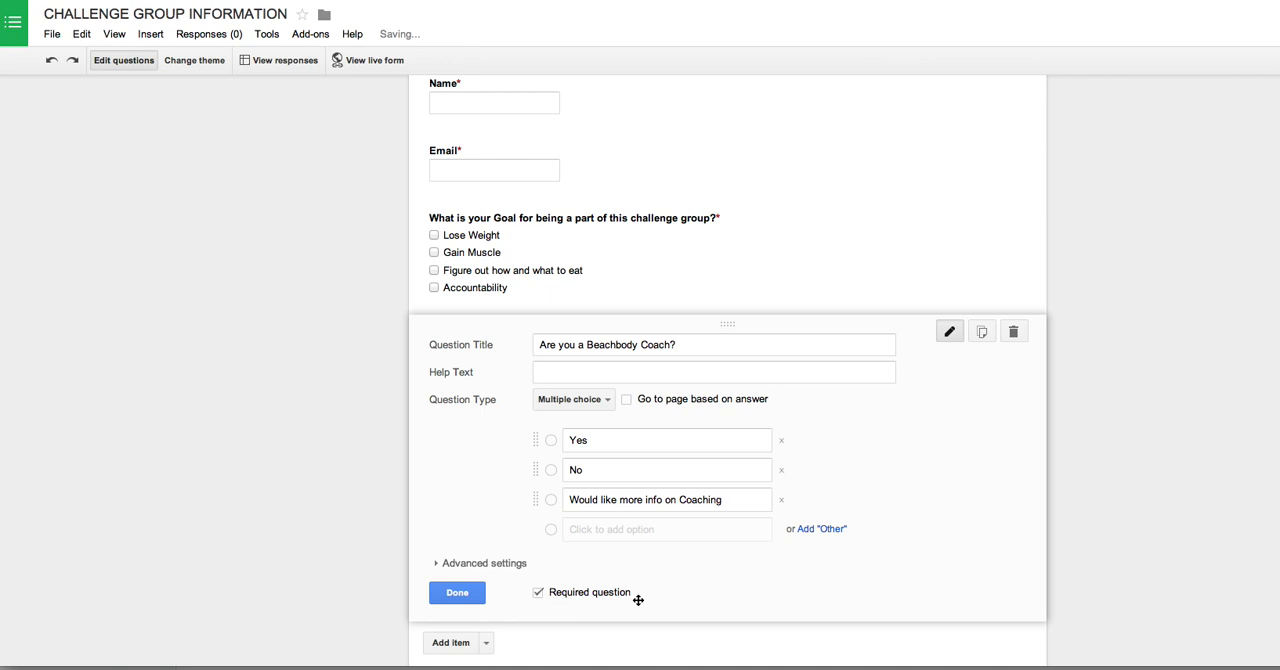
# Step: Add a fifth question titled "What do you do for your workouts now?" with the type Paragraph text
pyautogui.scroll(-3, 610, 560)
pyautogui.click(455, 490)
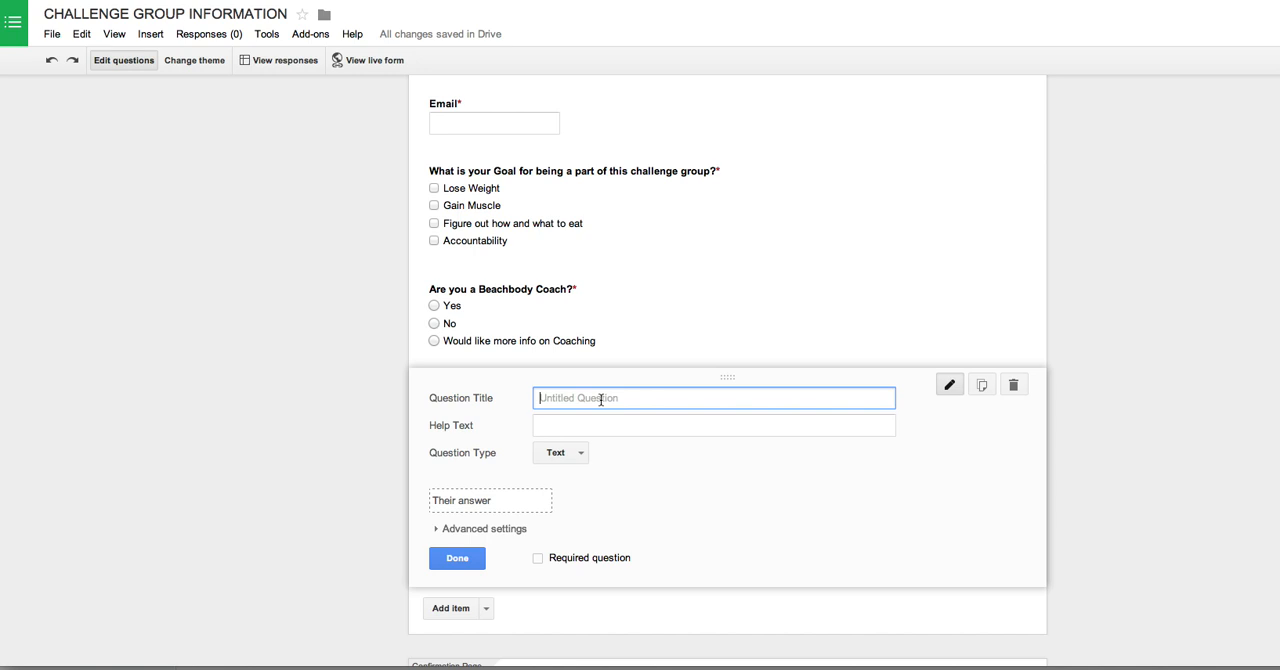
pyautogui.write('What do you do for your workouts now?')
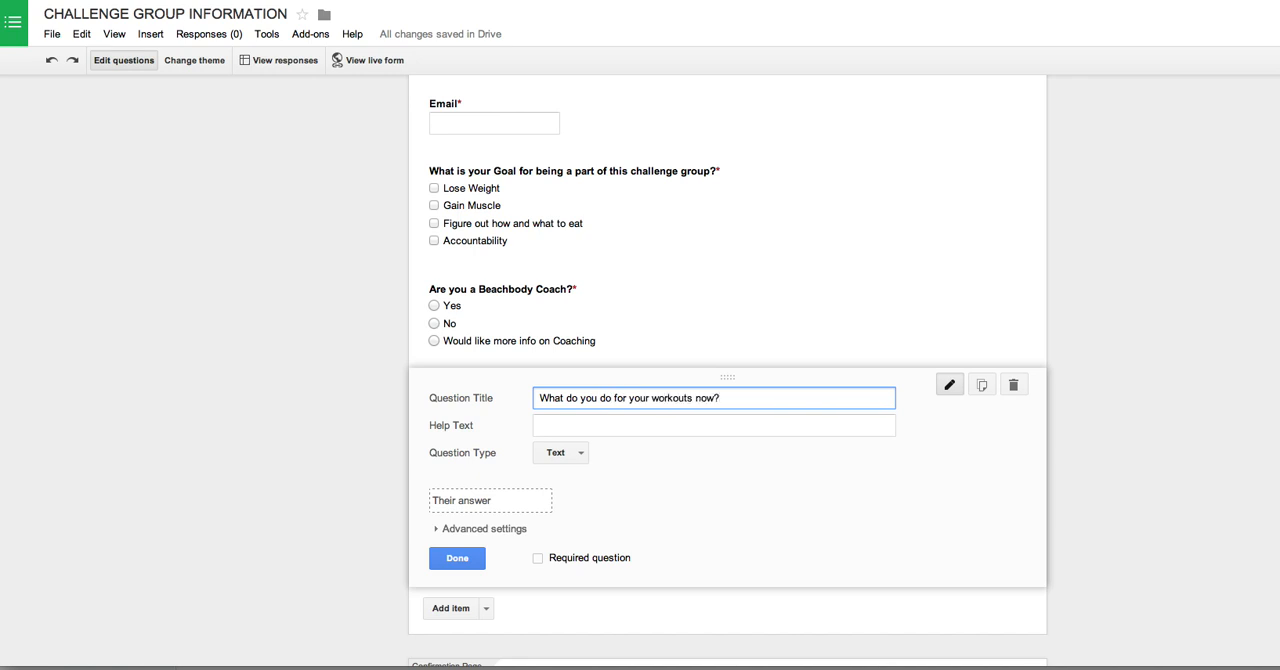
pyautogui.click(558, 453)
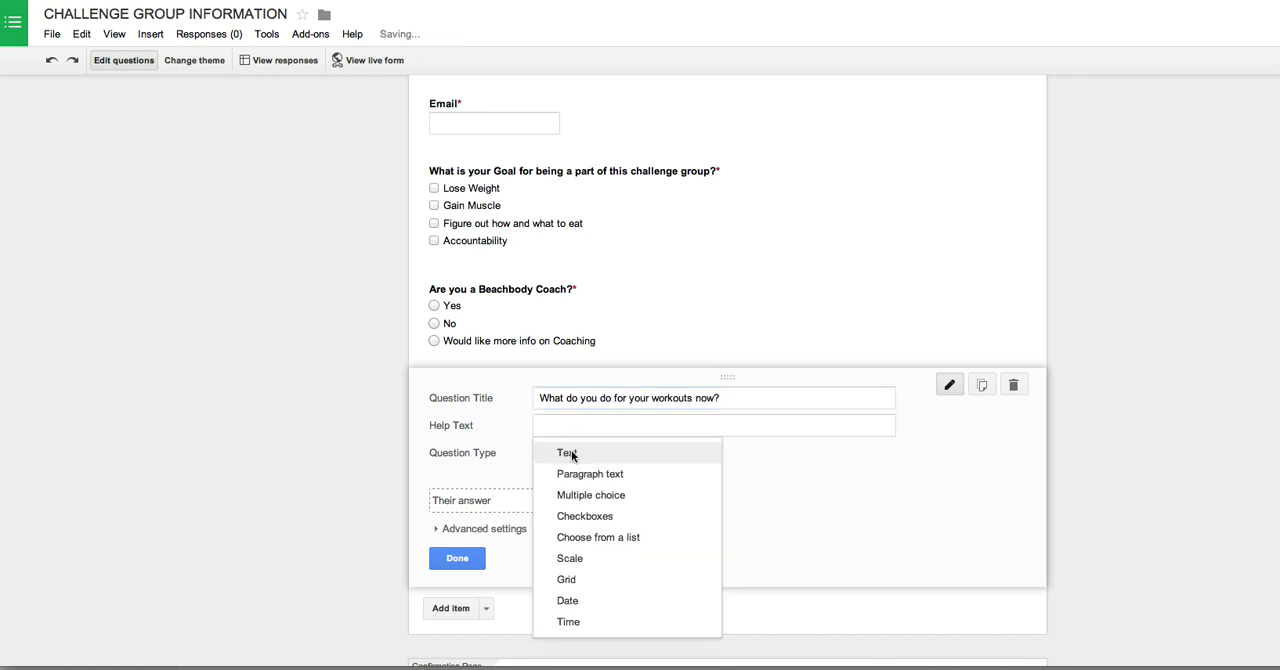
pyautogui.click(579, 477)
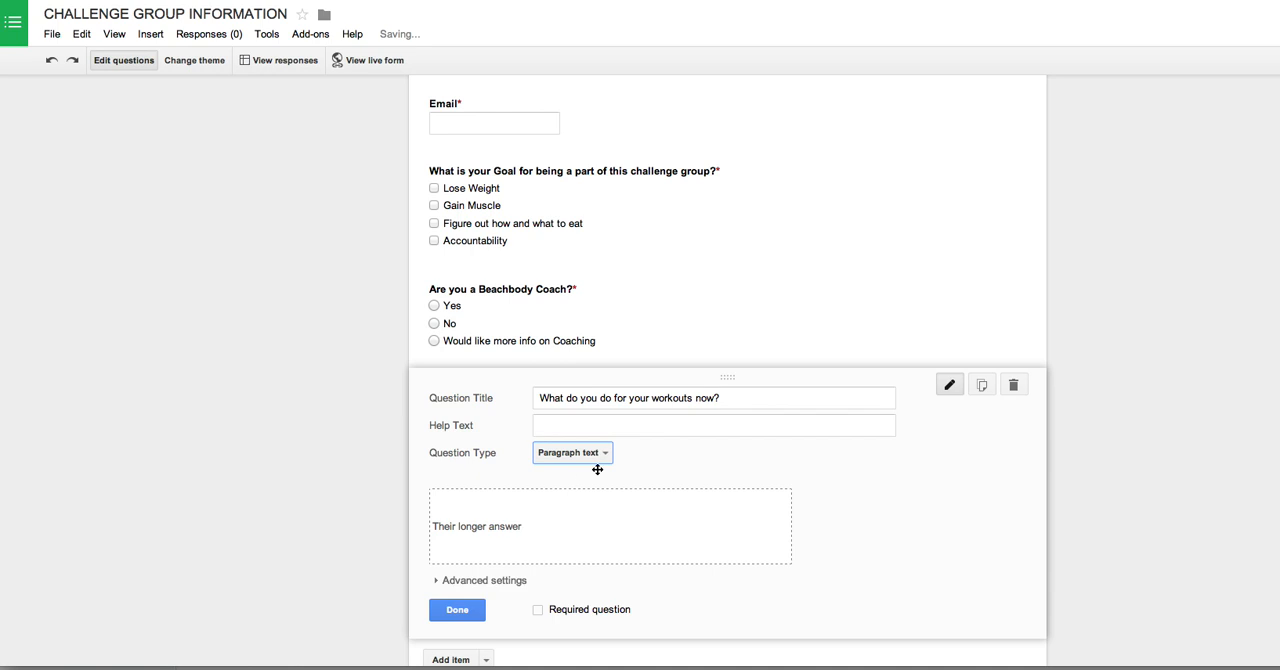
pyautogui.scroll(-2, 577, 530)
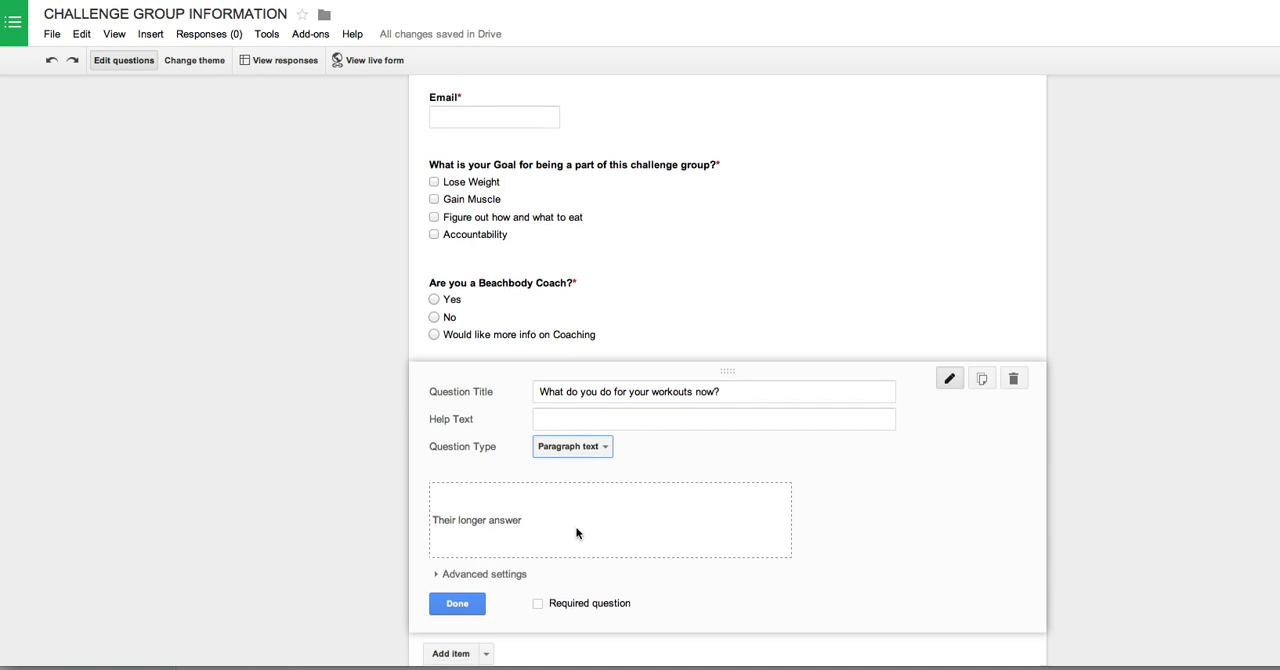
# Step: Open the live form and review its header and all questions as respondents see them
pyautogui.scroll(-2, 639, 435)
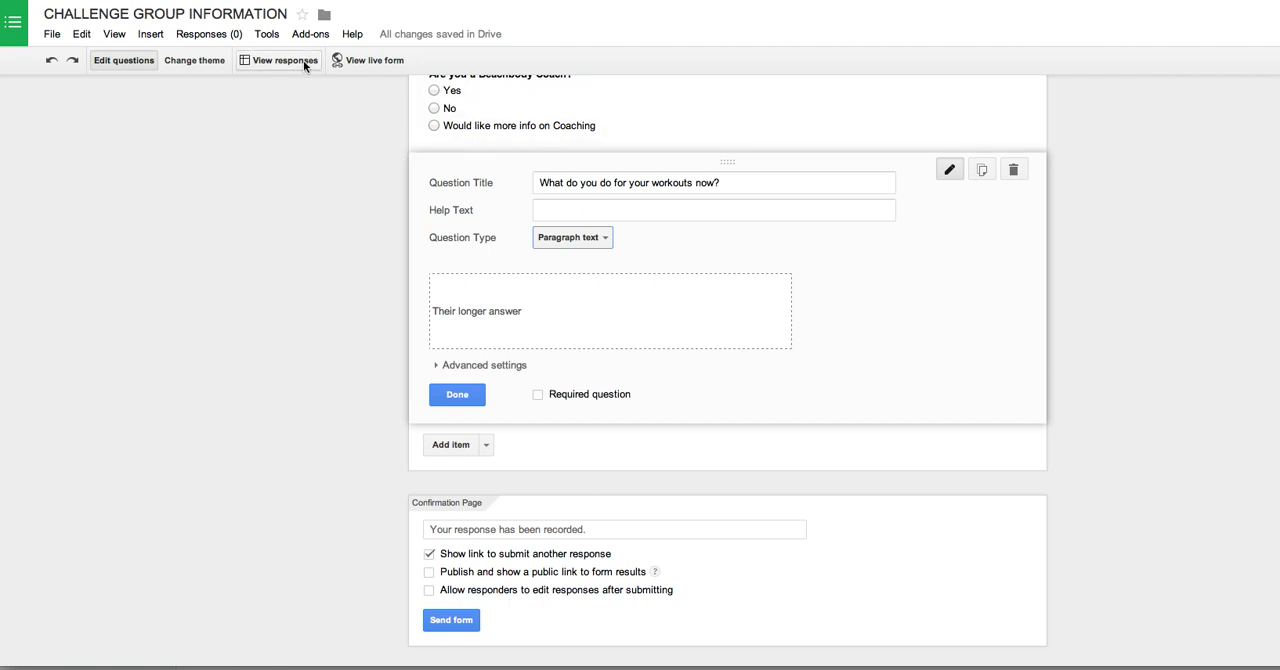
pyautogui.click(363, 59)
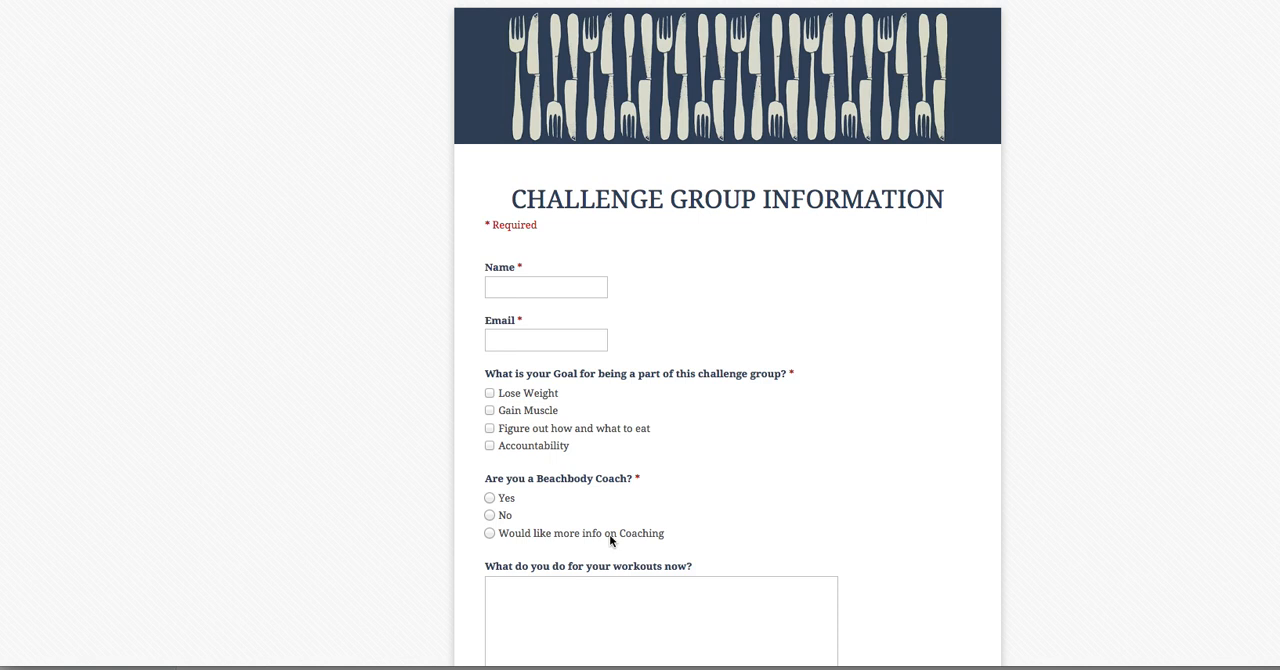
pyautogui.scroll(-4, 963, 401)
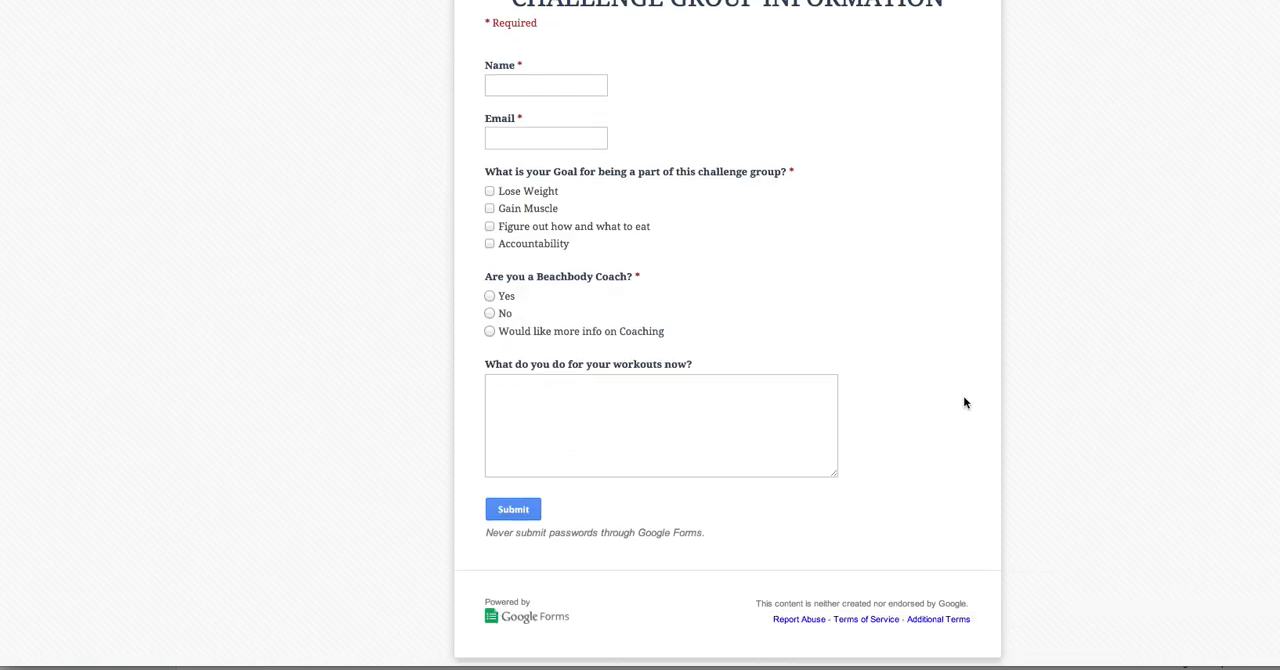
pyautogui.scroll(4, 963, 401)
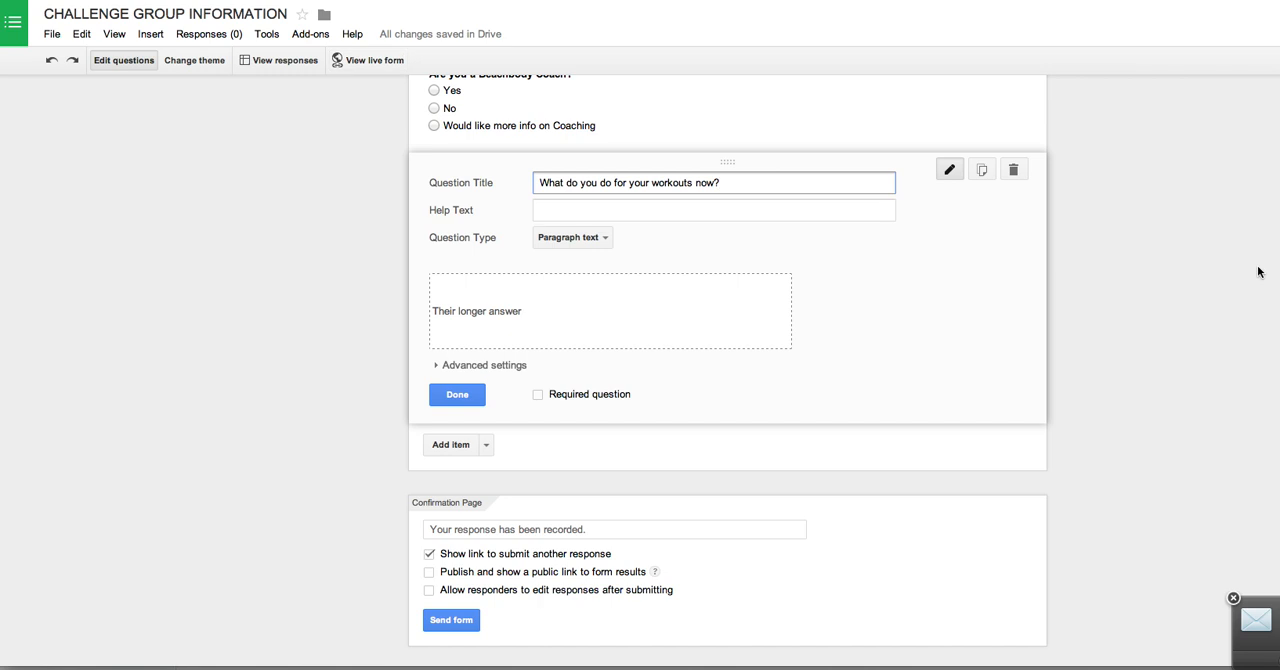
# Step: Change the form's theme to the one with a multicoloured geometric header and teal text, and view the live form
pyautogui.scroll(5, 1200, 285)
pyautogui.click(193, 61)
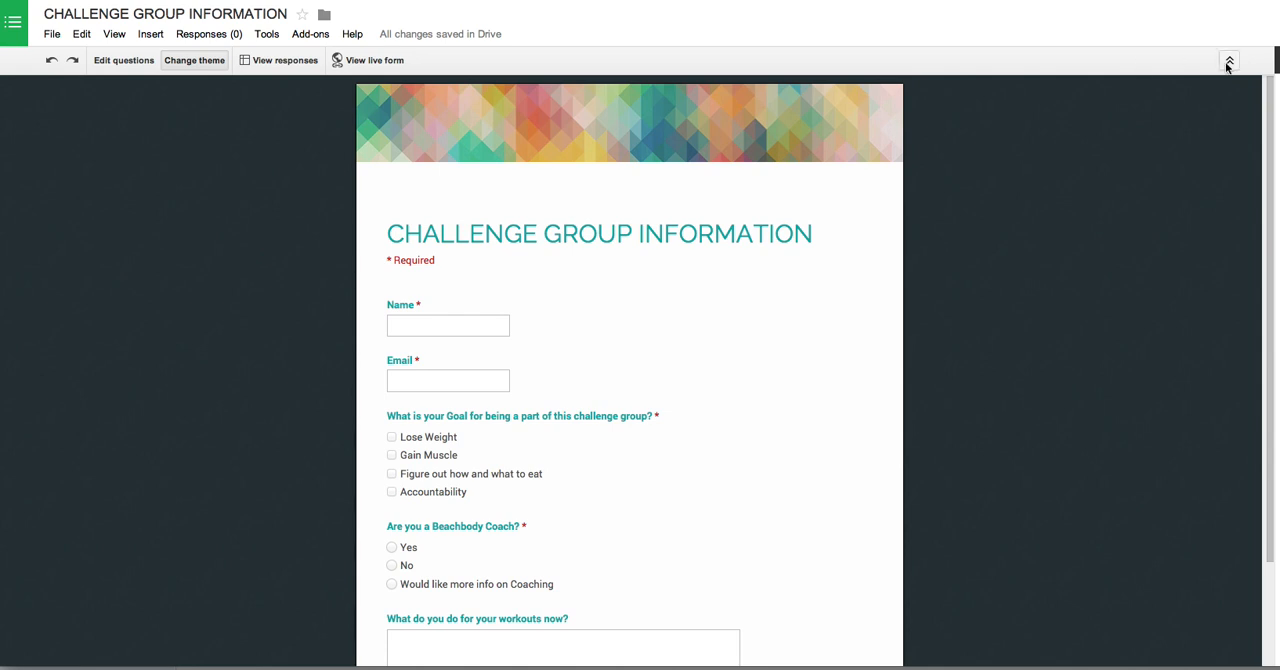
pyautogui.scroll(-2, 676, 301)
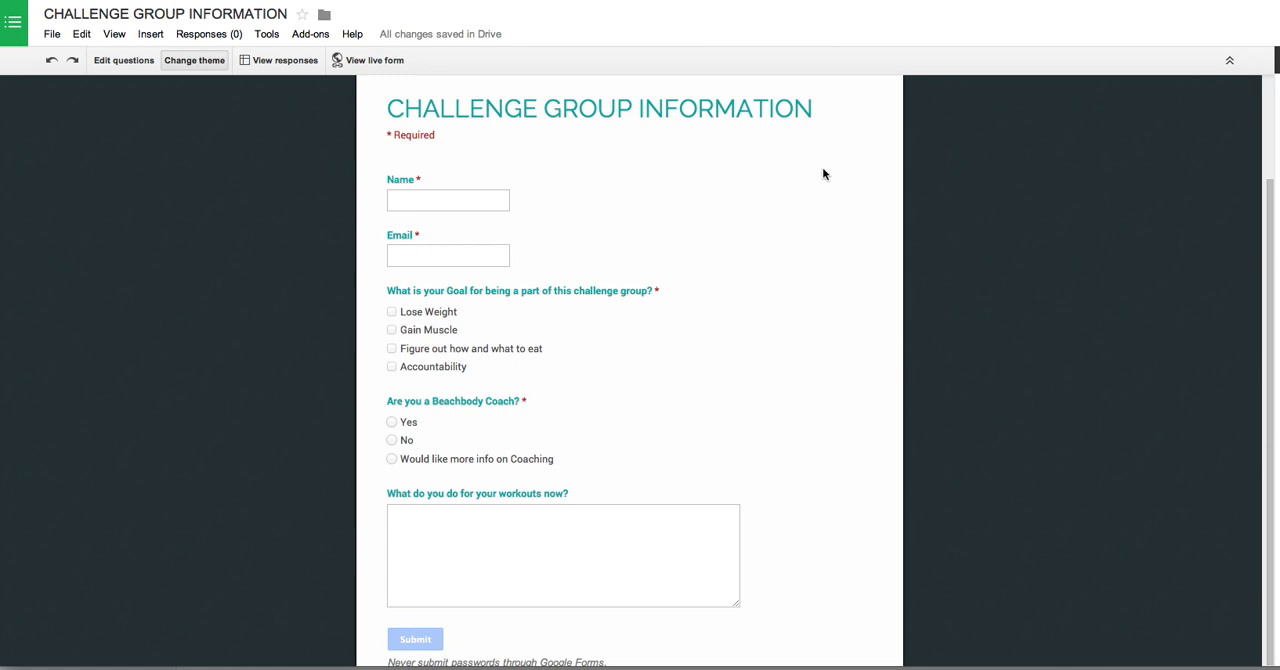
pyautogui.click(390, 63)
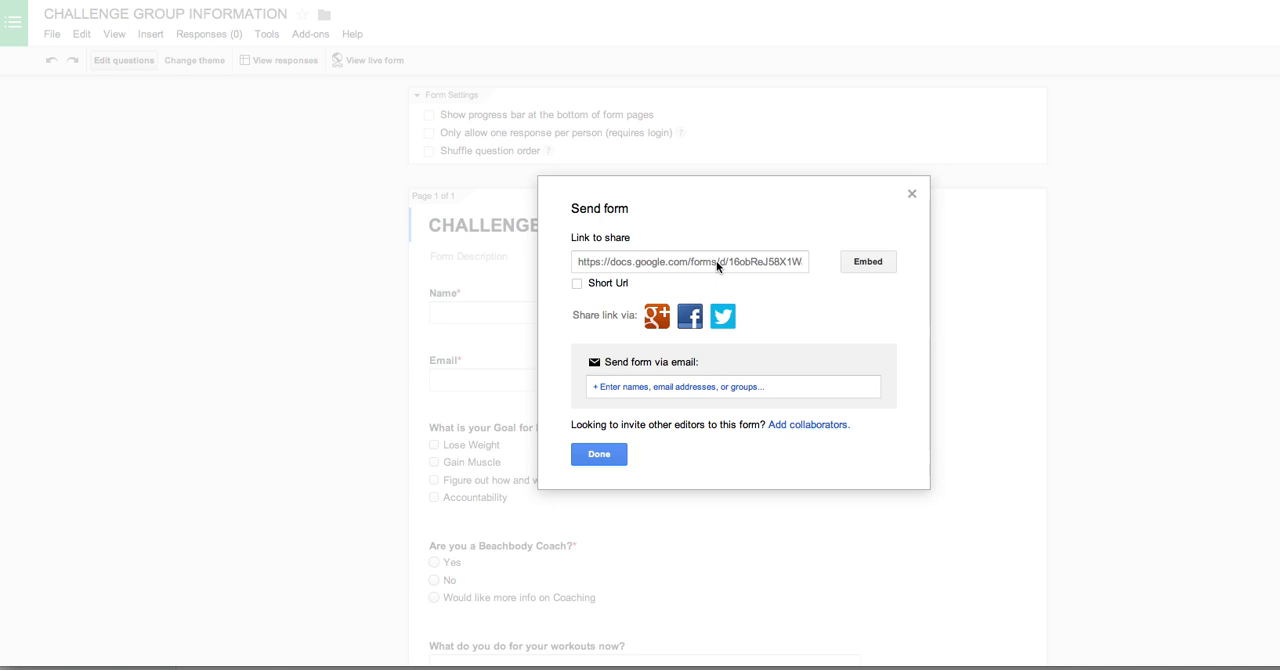
# Step: Switch the form's share link to a short URL and view the HTML code for embedding the form in a website
pyautogui.click(714, 260)
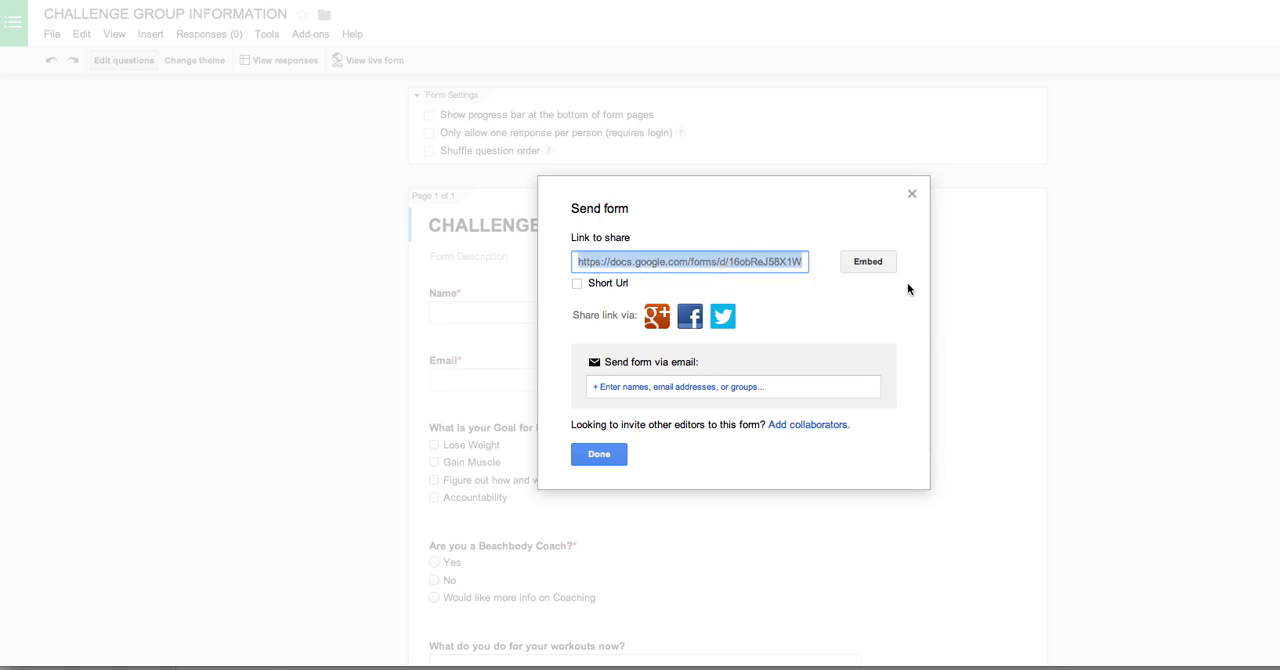
pyautogui.click(577, 284)
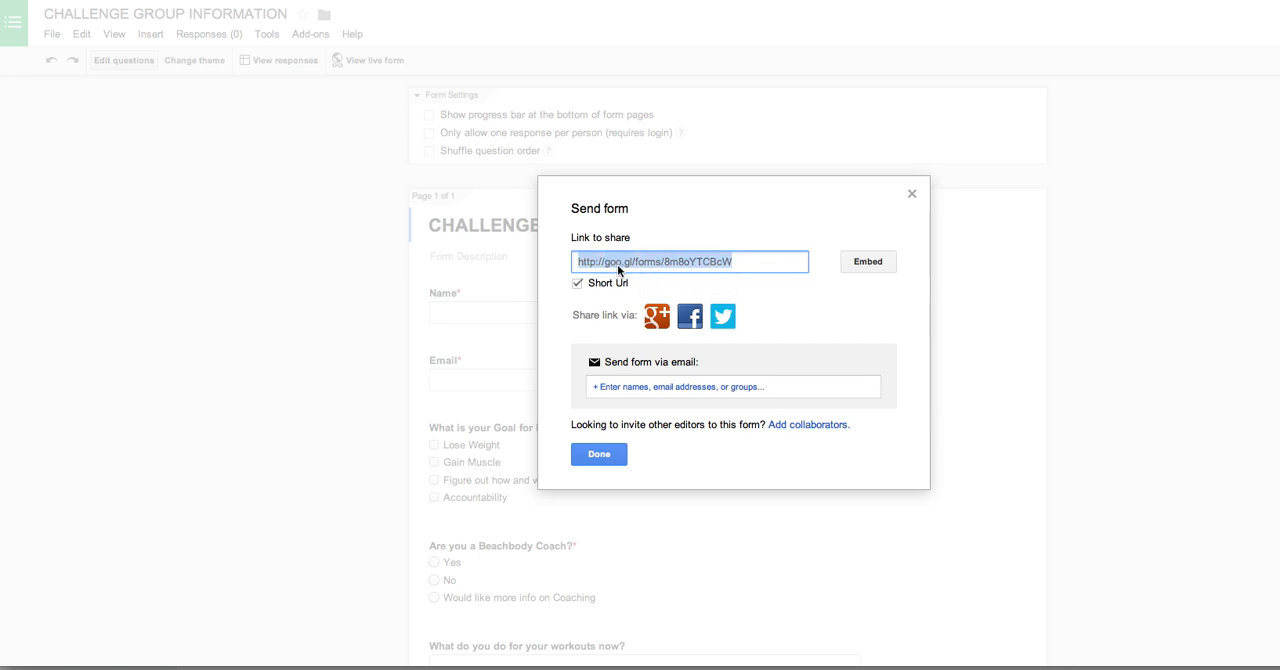
pyautogui.click(871, 264)
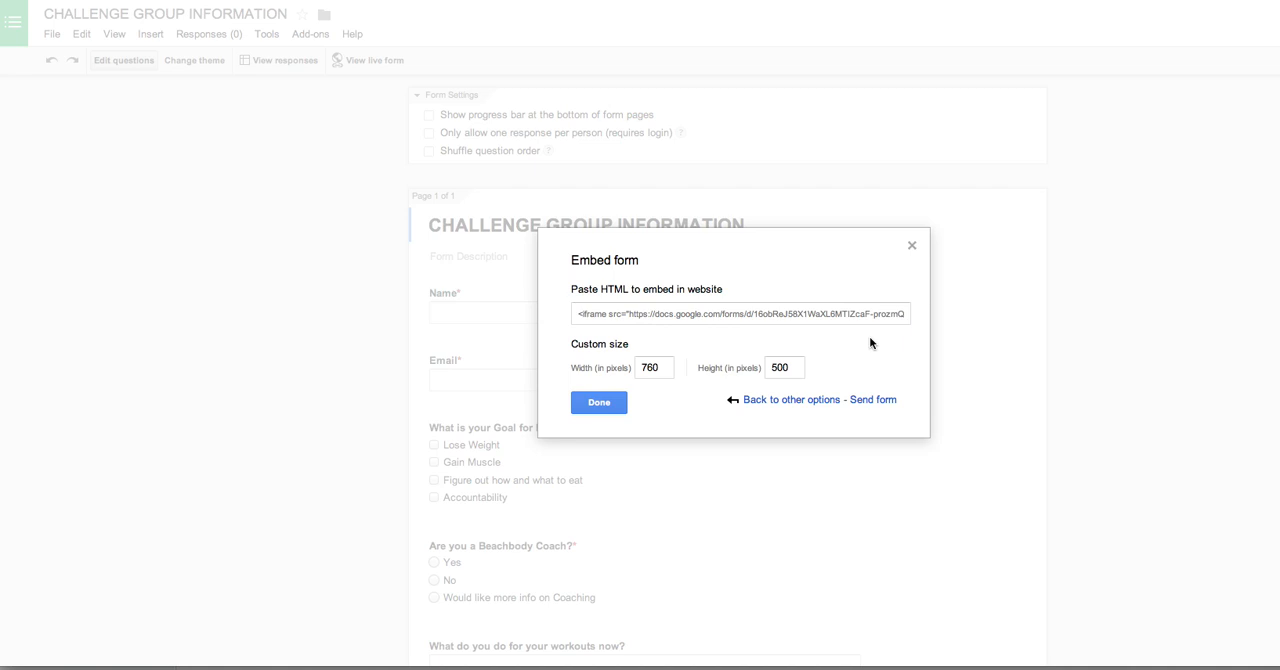
pyautogui.click(912, 246)
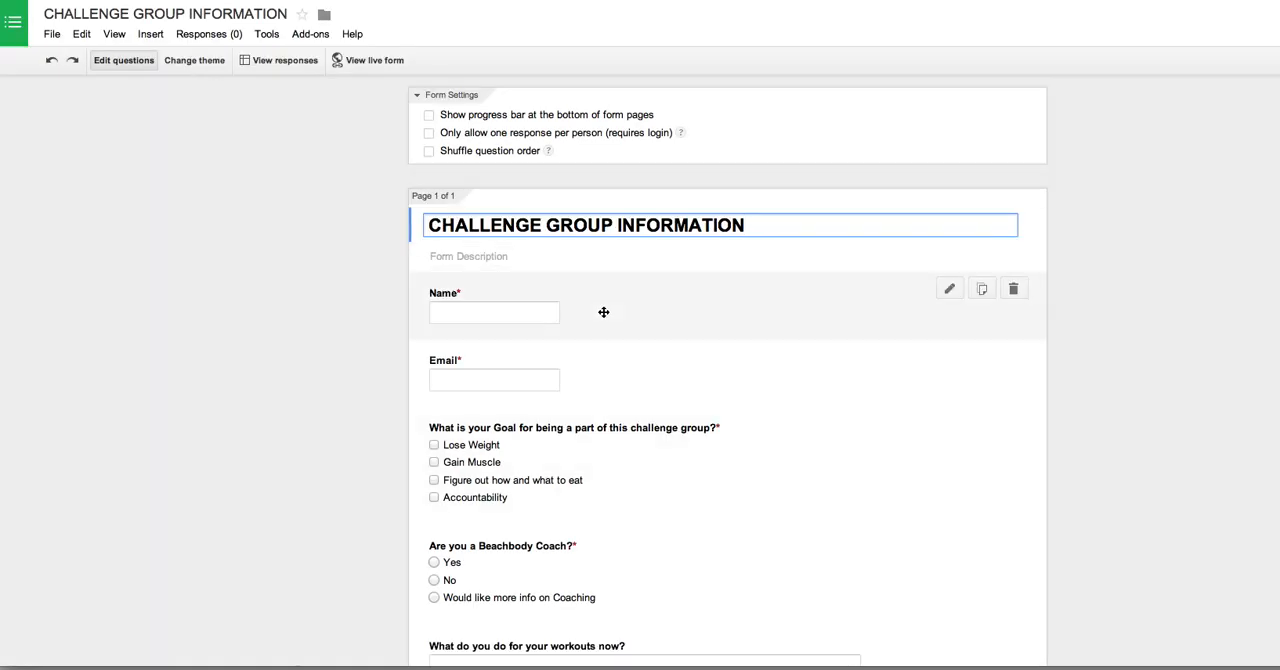